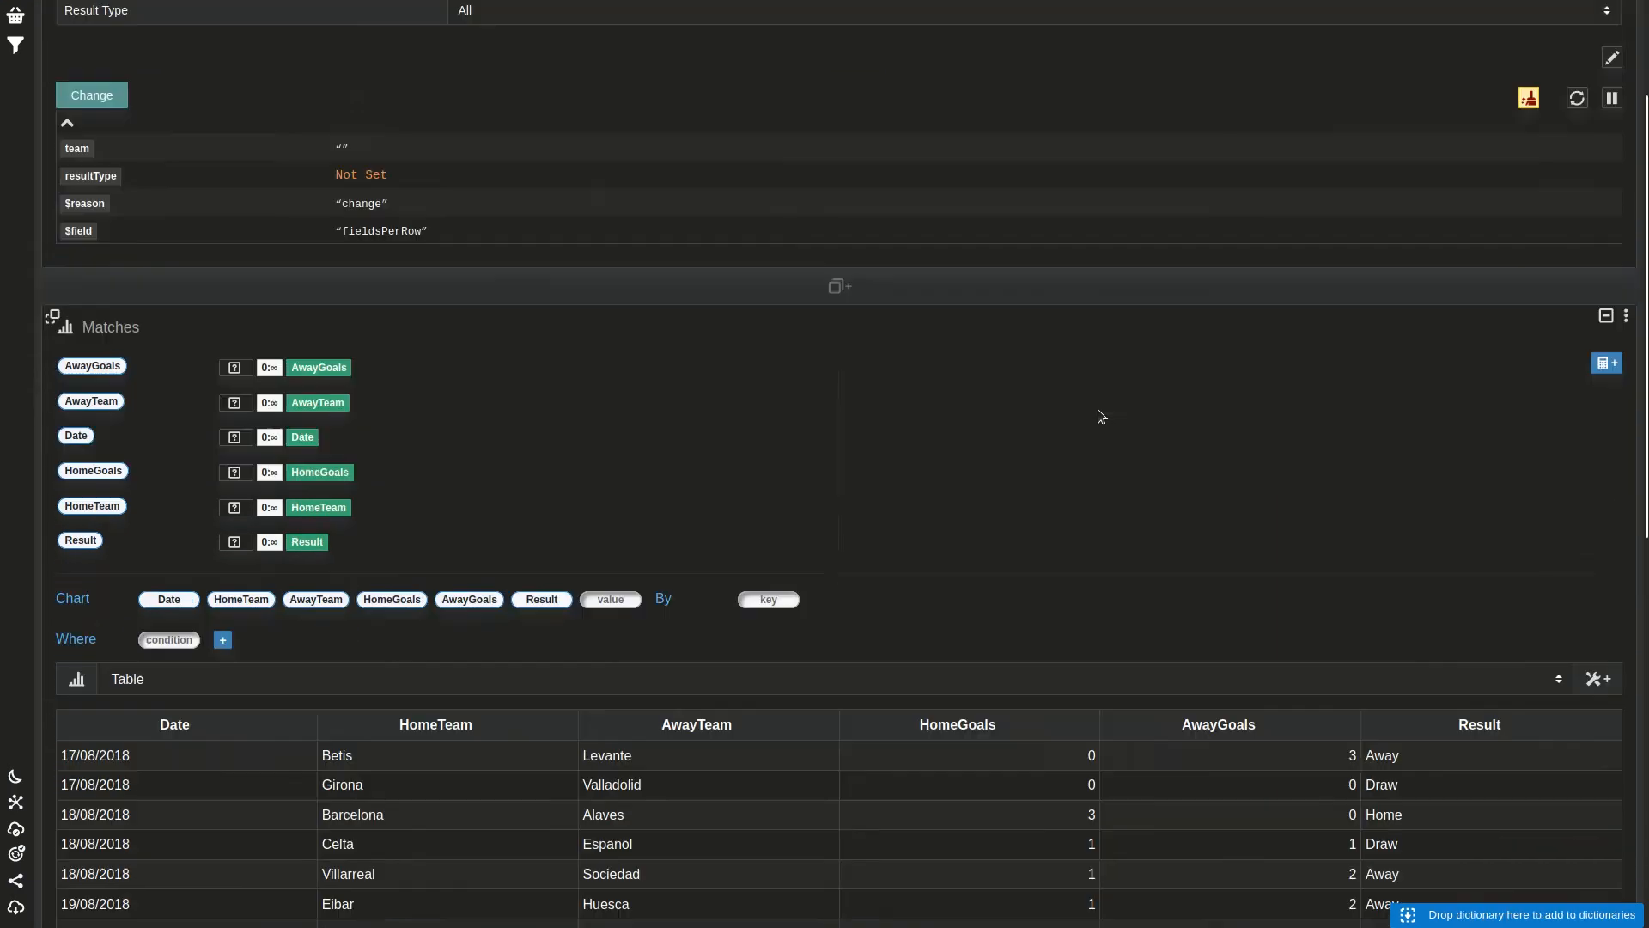
Switch the Form and Matches cards of the La Liga Document deck to the read-only view
scroll(1100, 527, "down", 4)
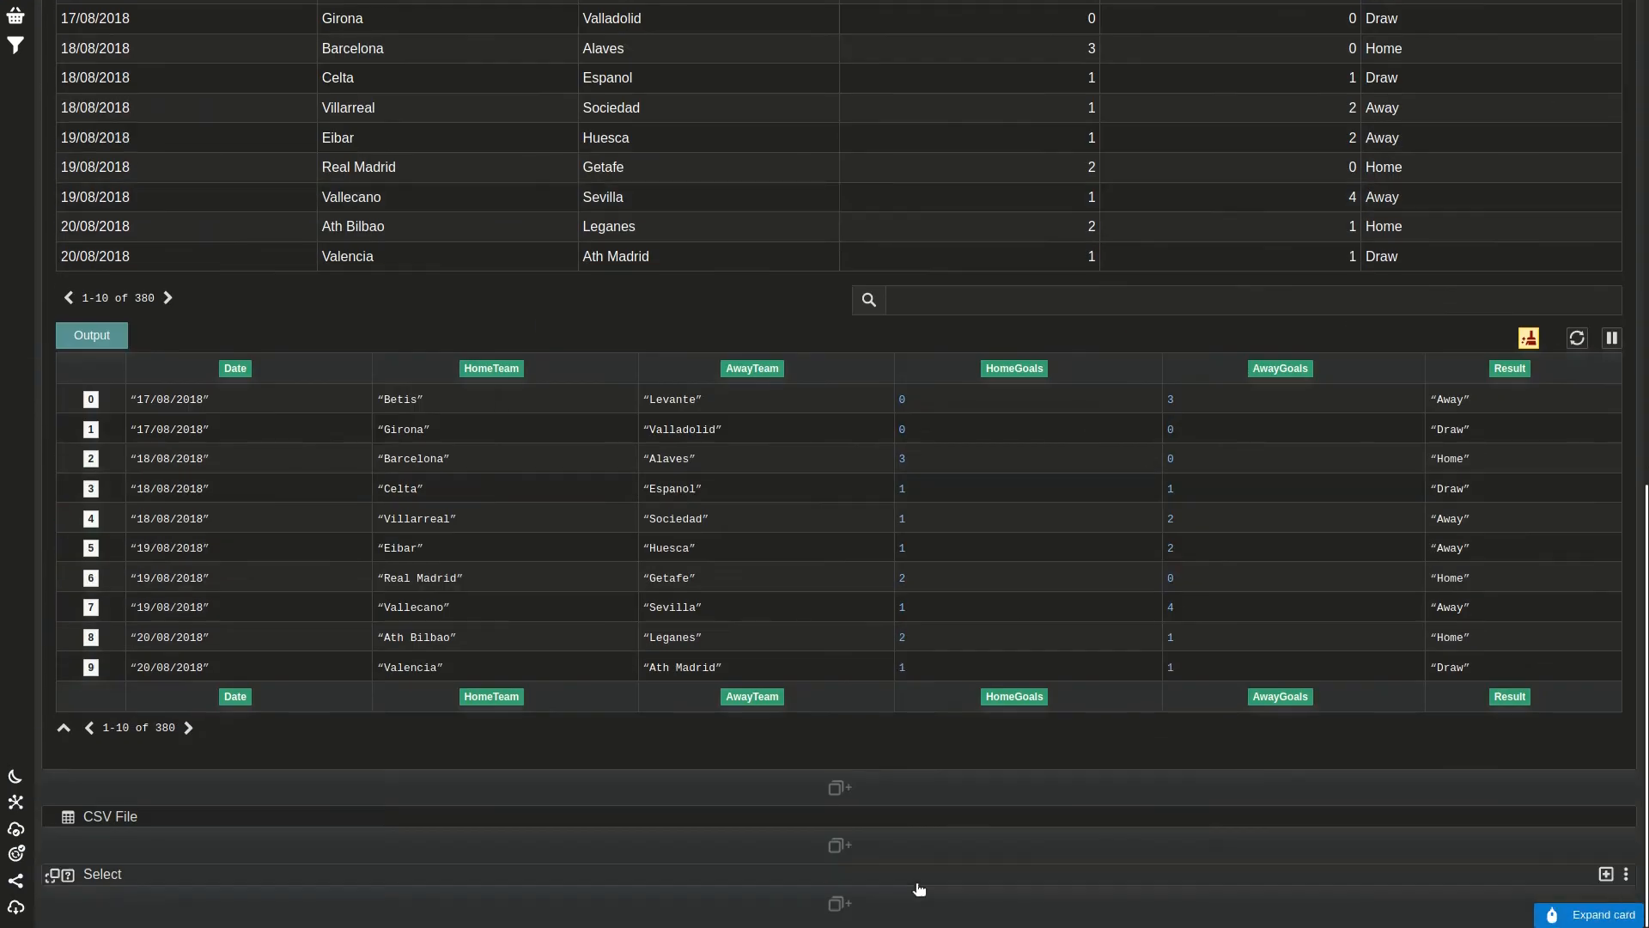
scroll(1147, 474, "up", 8)
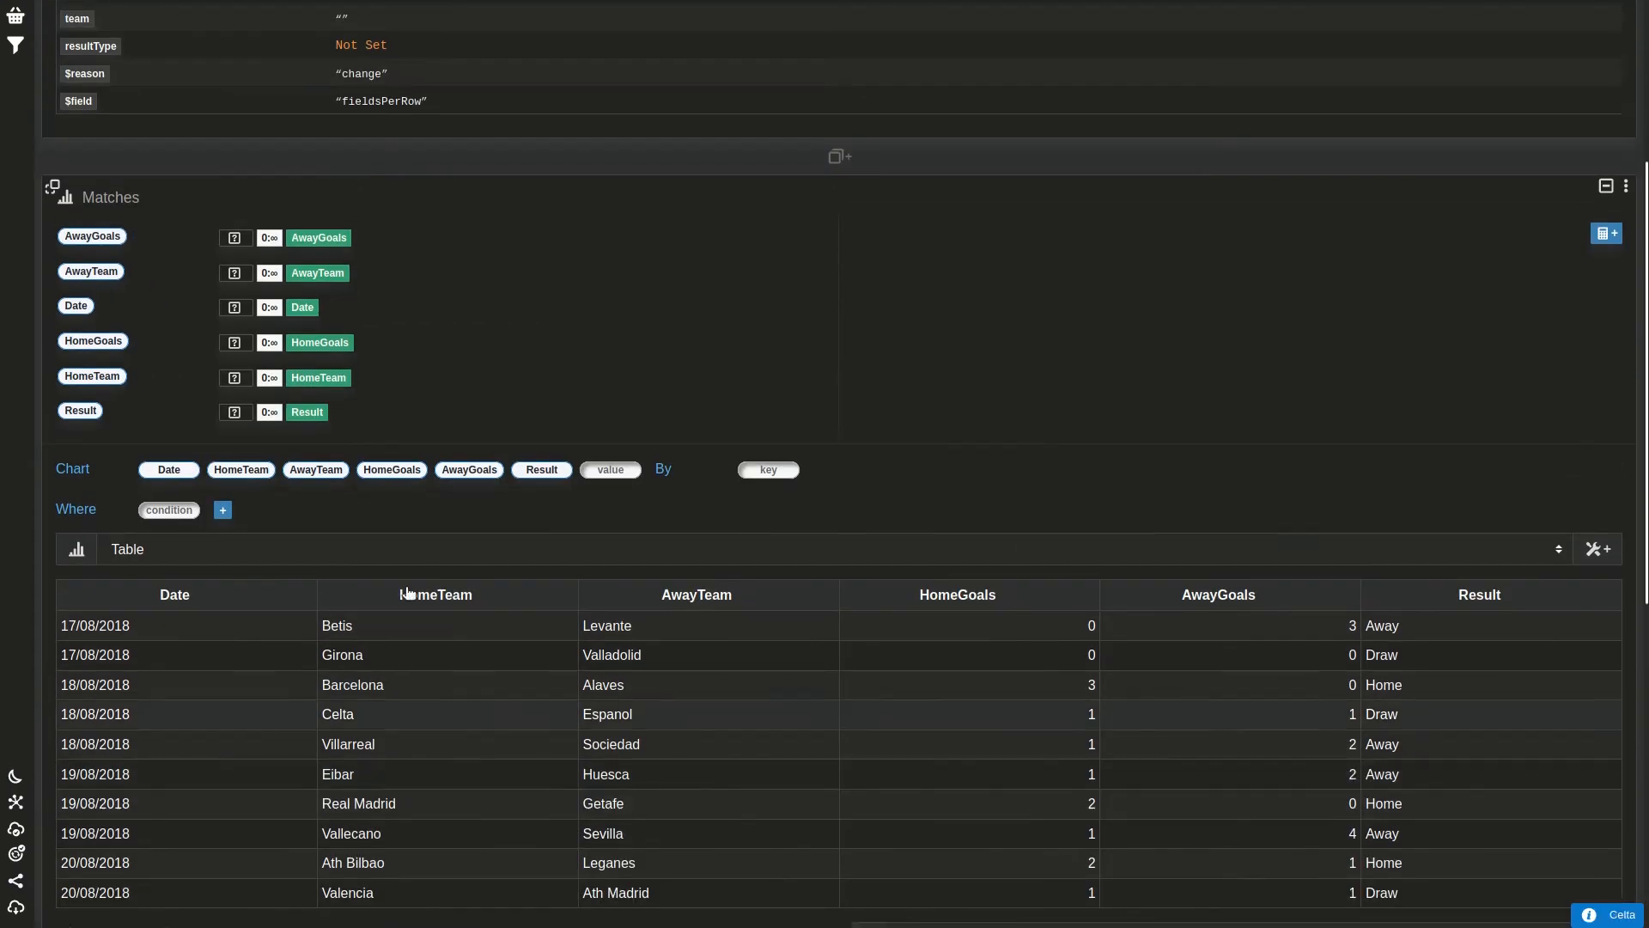
scroll(1117, 352, "up", 4)
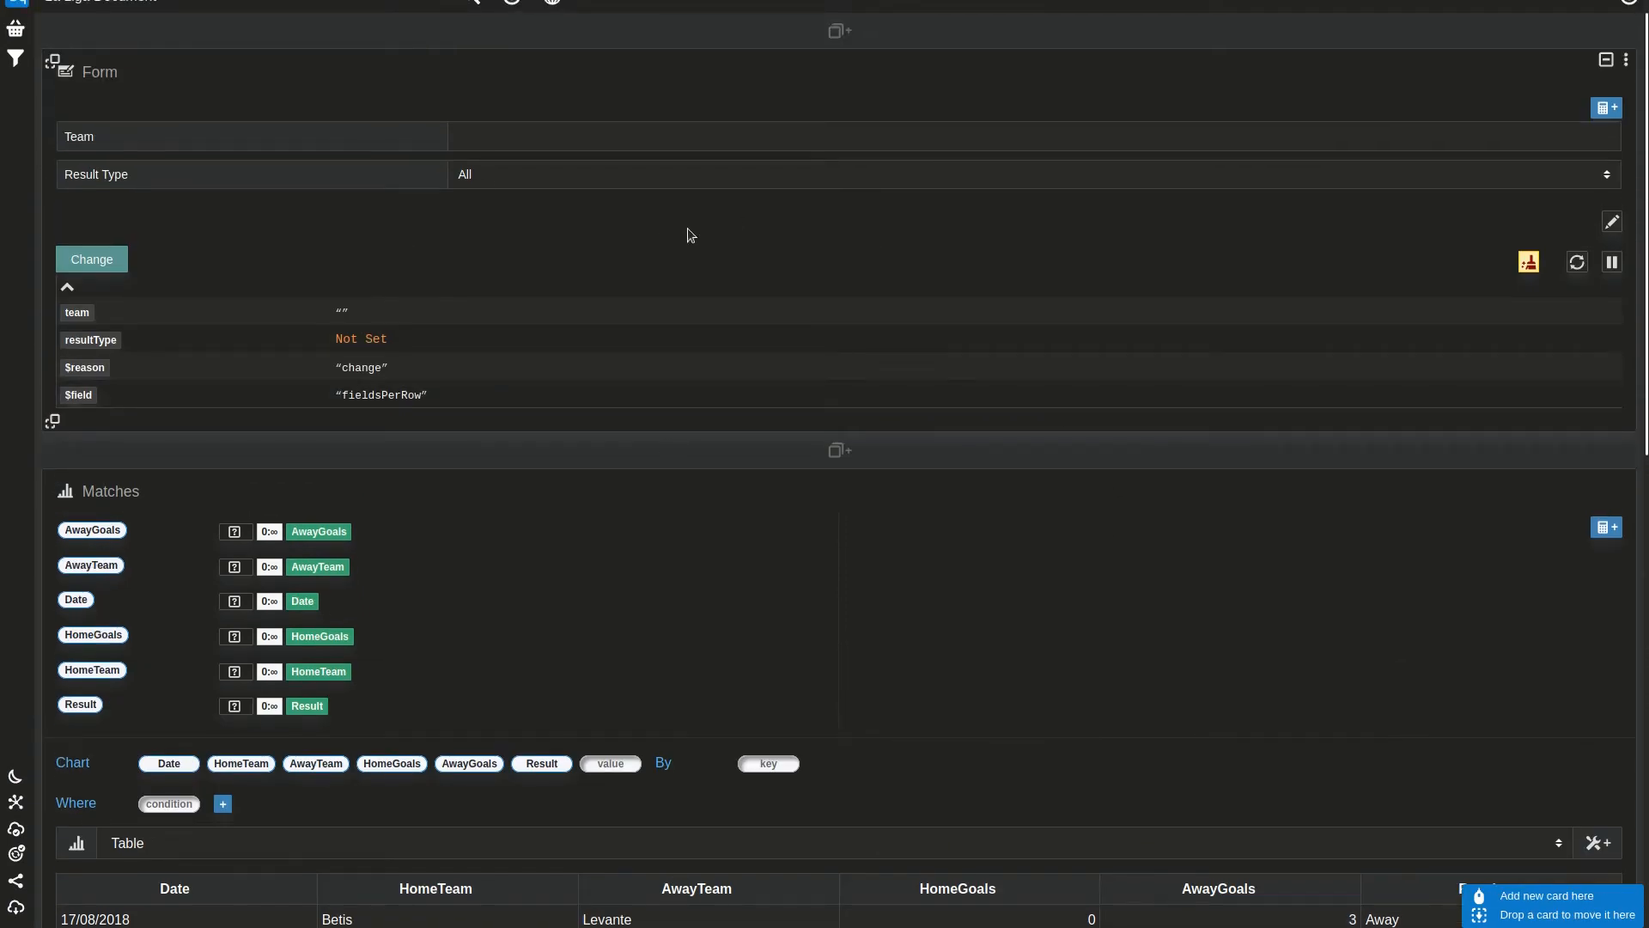
left_click(1627, 64)
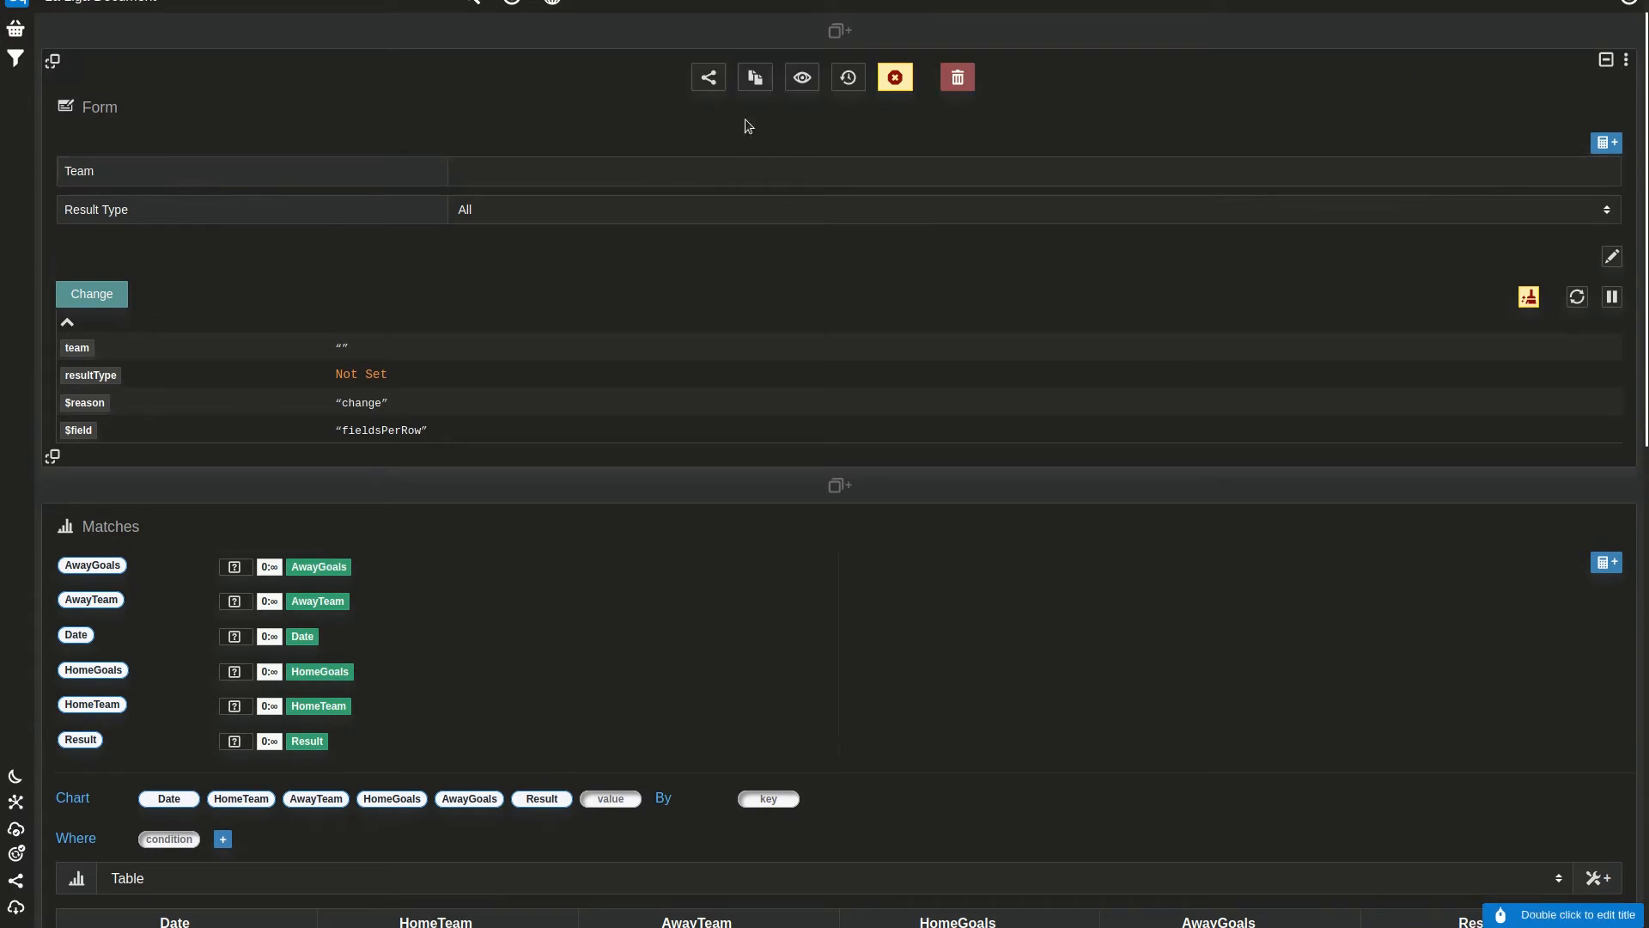
left_click(803, 78)
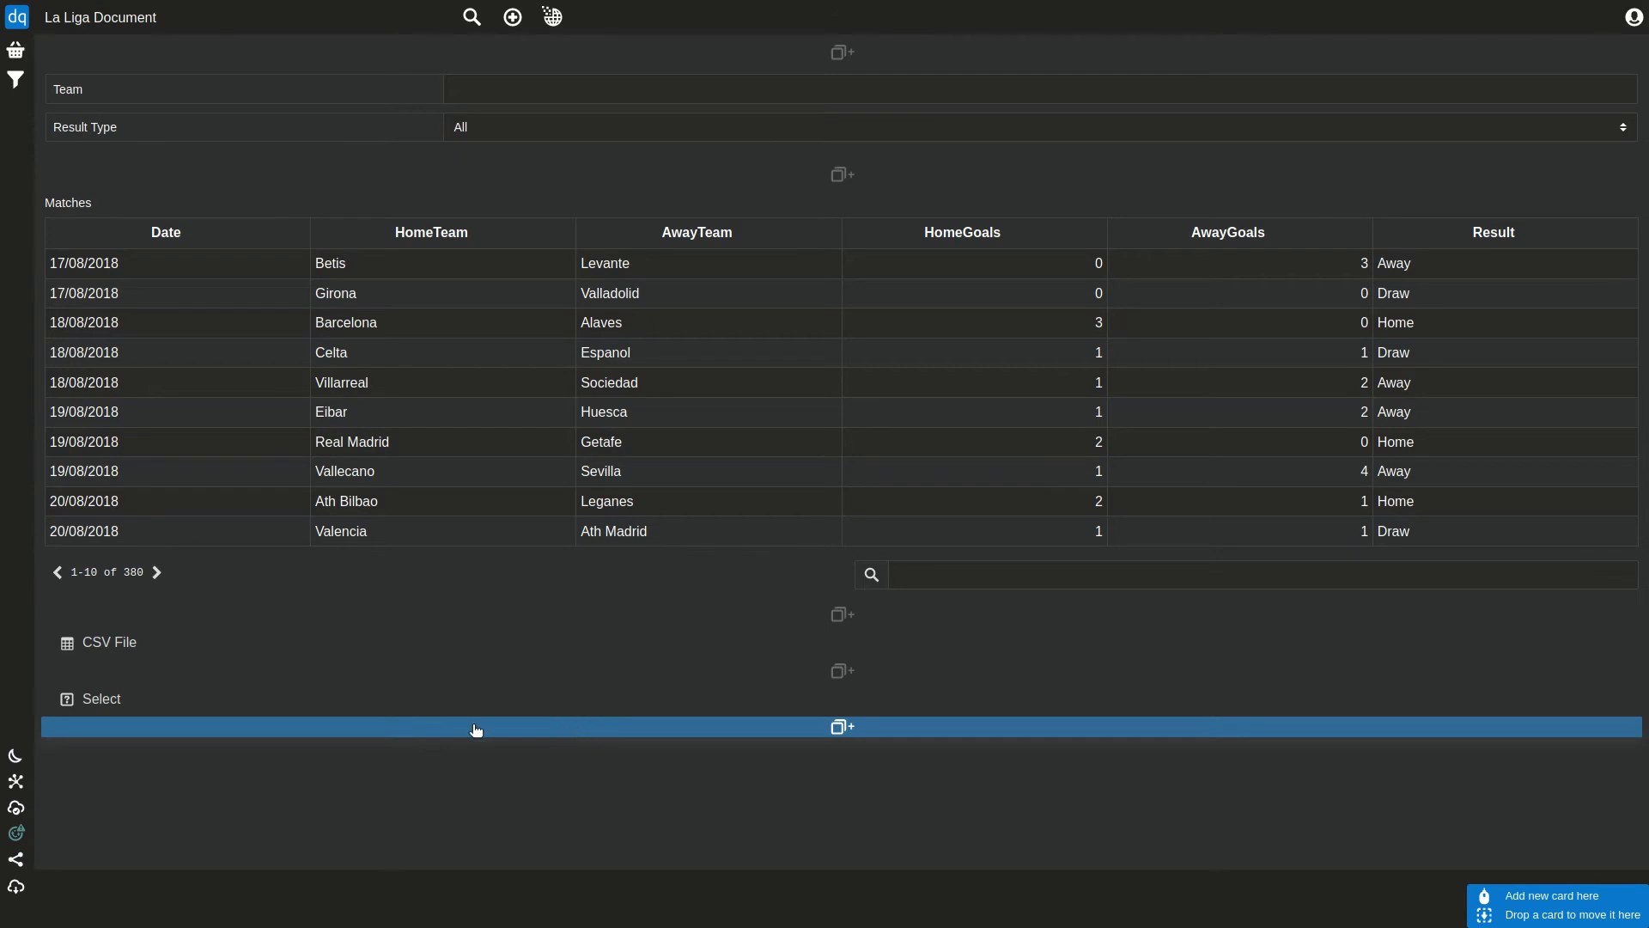
Share the La Liga Document deck as la-liga-document with the Dark theme and Public access, and view its shared page
left_click(15, 859)
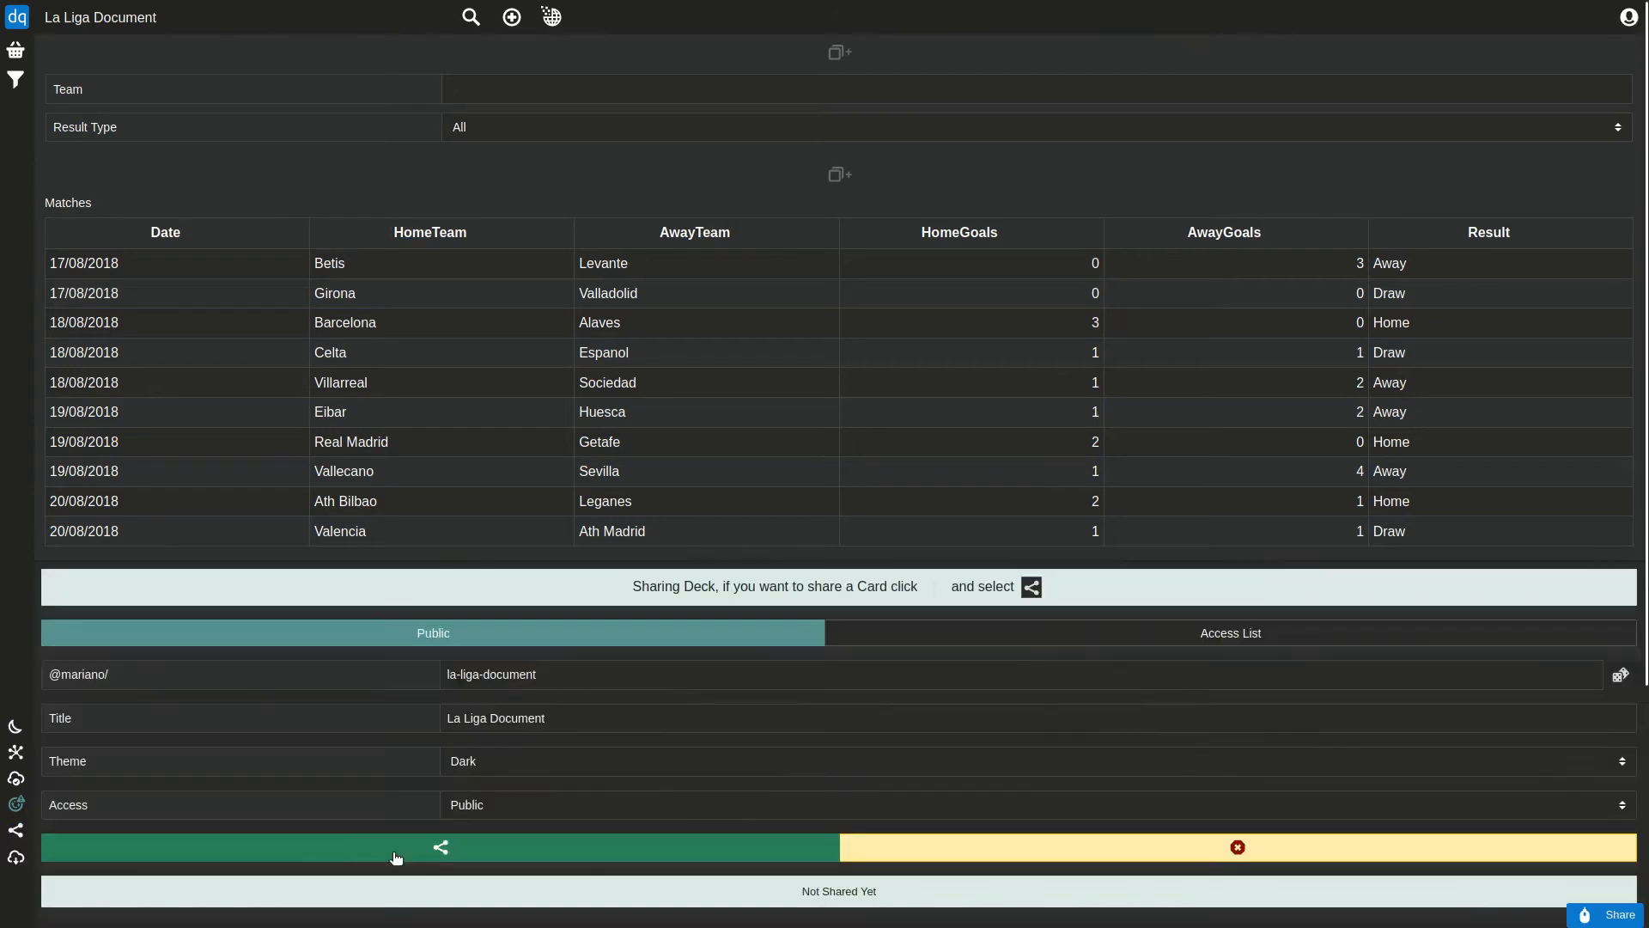
left_click(536, 851)
left_click(653, 899)
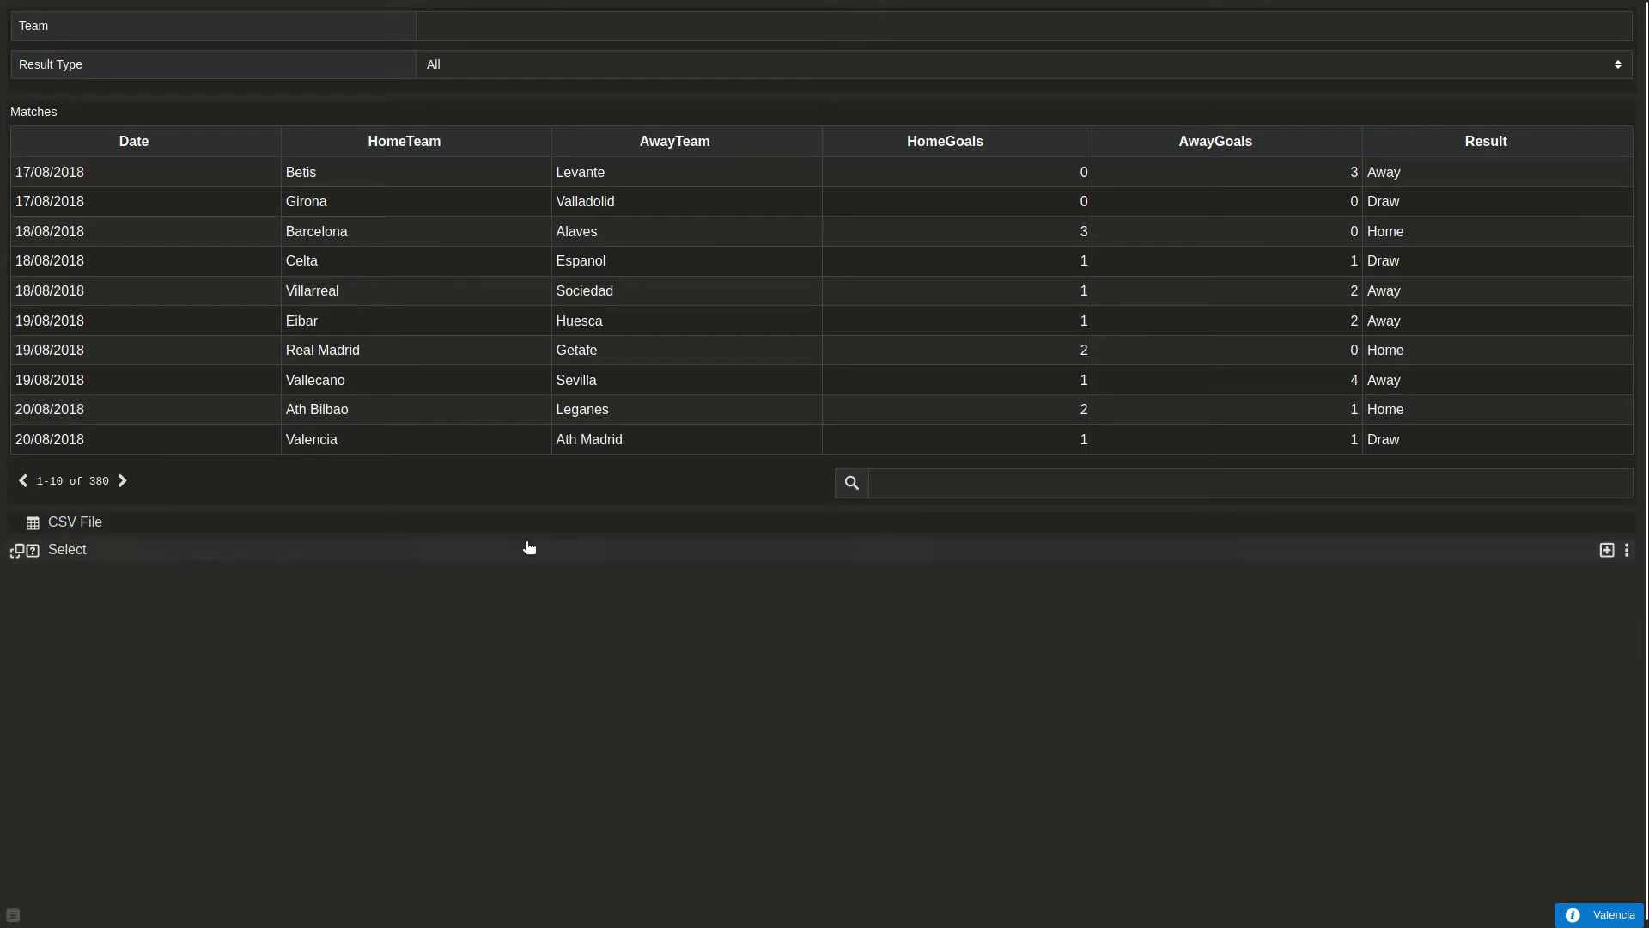
key("ctrl+Tab")
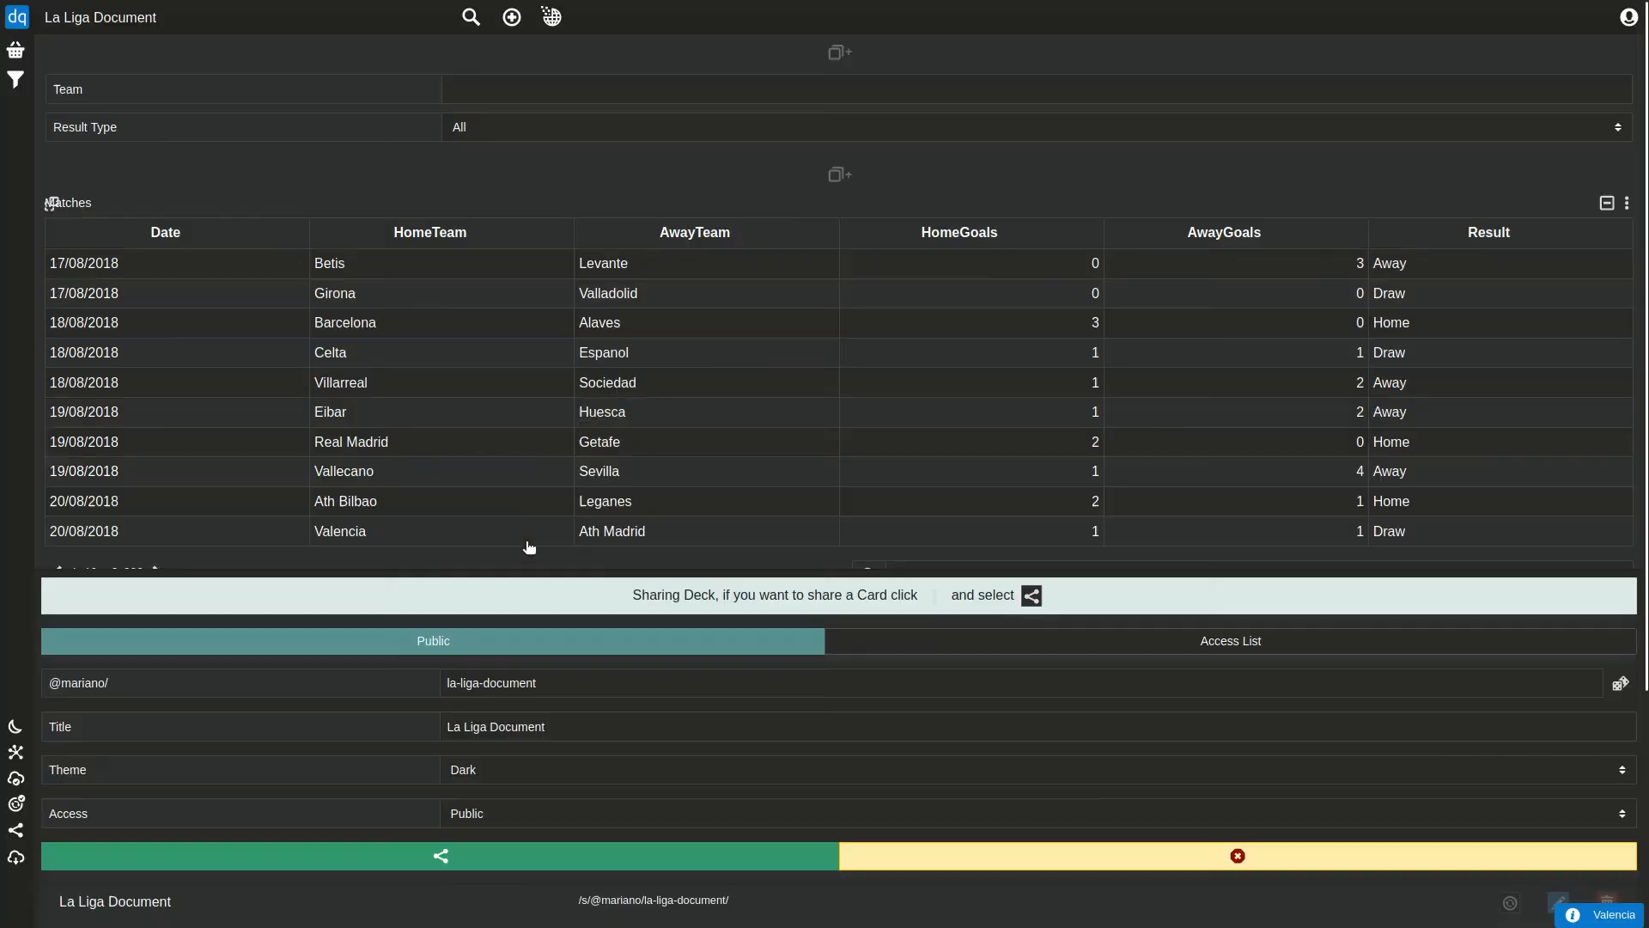
Collect the Matches card in the basket and place it below the form in the La Liga Document Share deck
left_click(16, 52)
left_click_drag(48, 266, 87, 56)
left_click(471, 17)
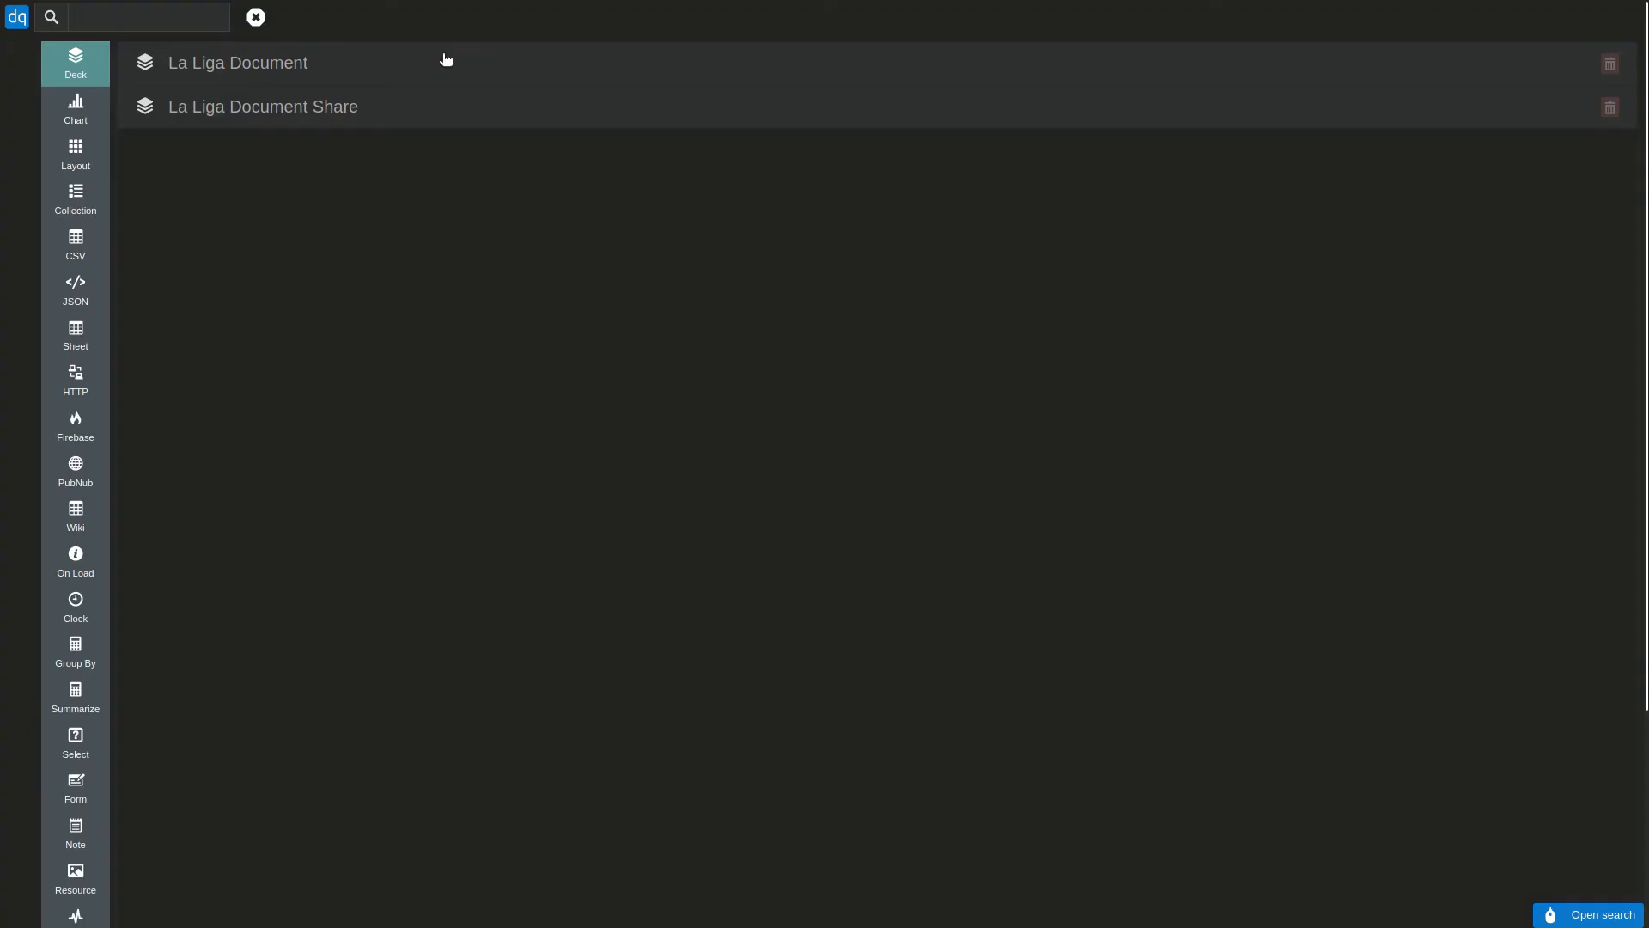
left_click(432, 108)
left_click_drag(56, 86, 472, 268)
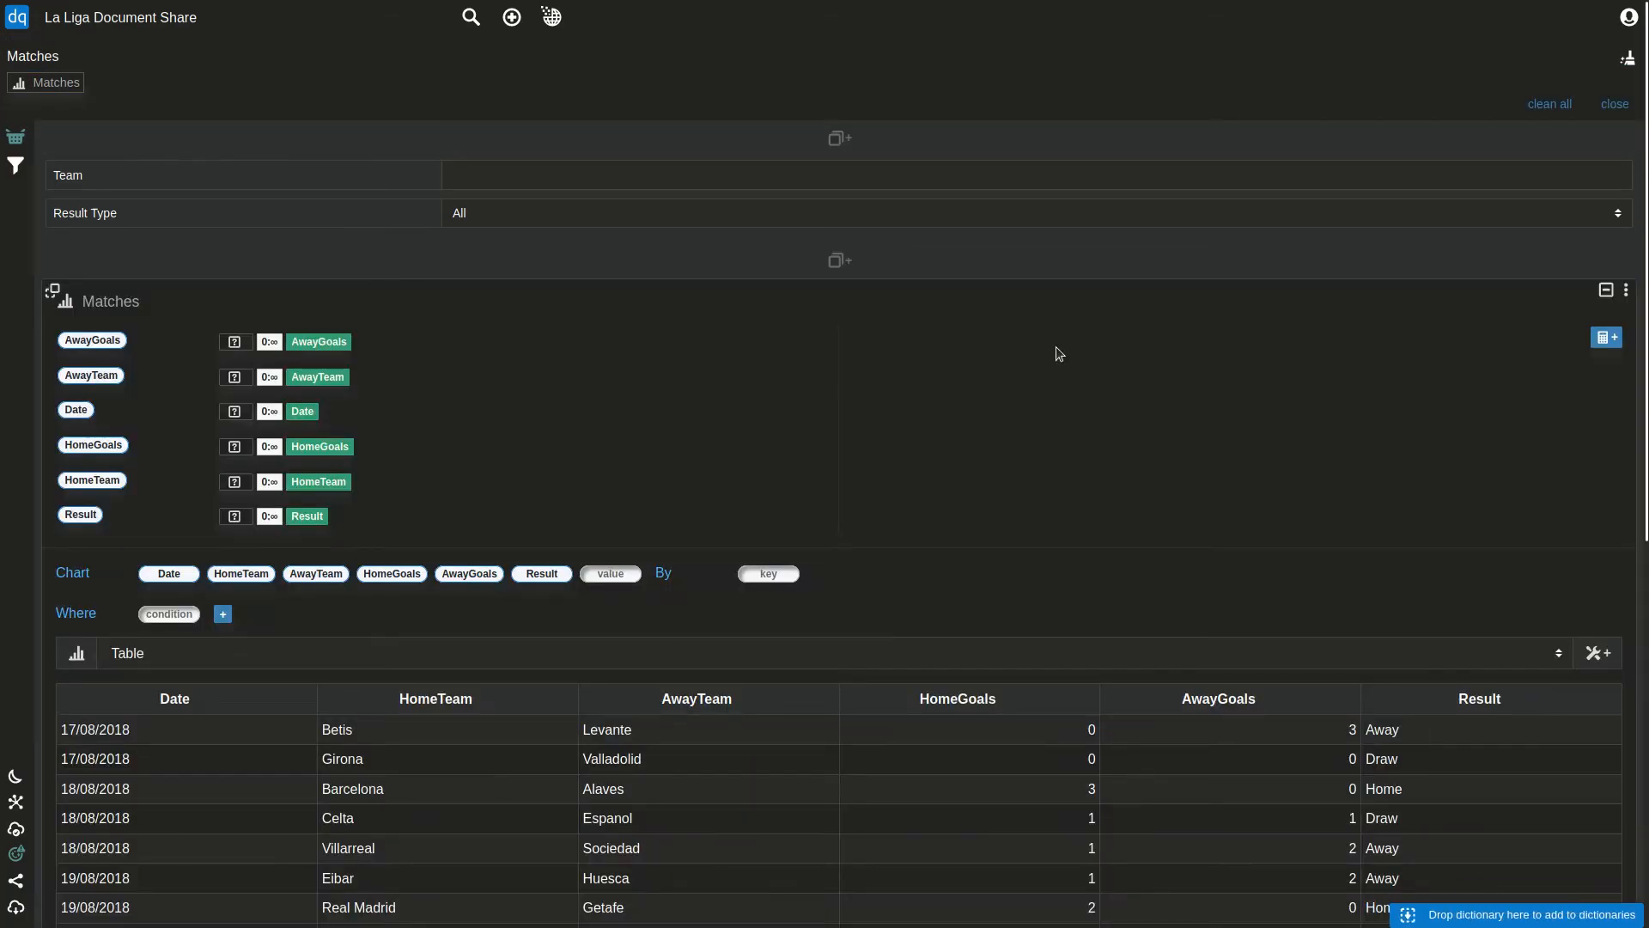
Set the Matches card in the La Liga Document Share deck to read-only view and empty the basket
left_click(1626, 296)
left_click(838, 314)
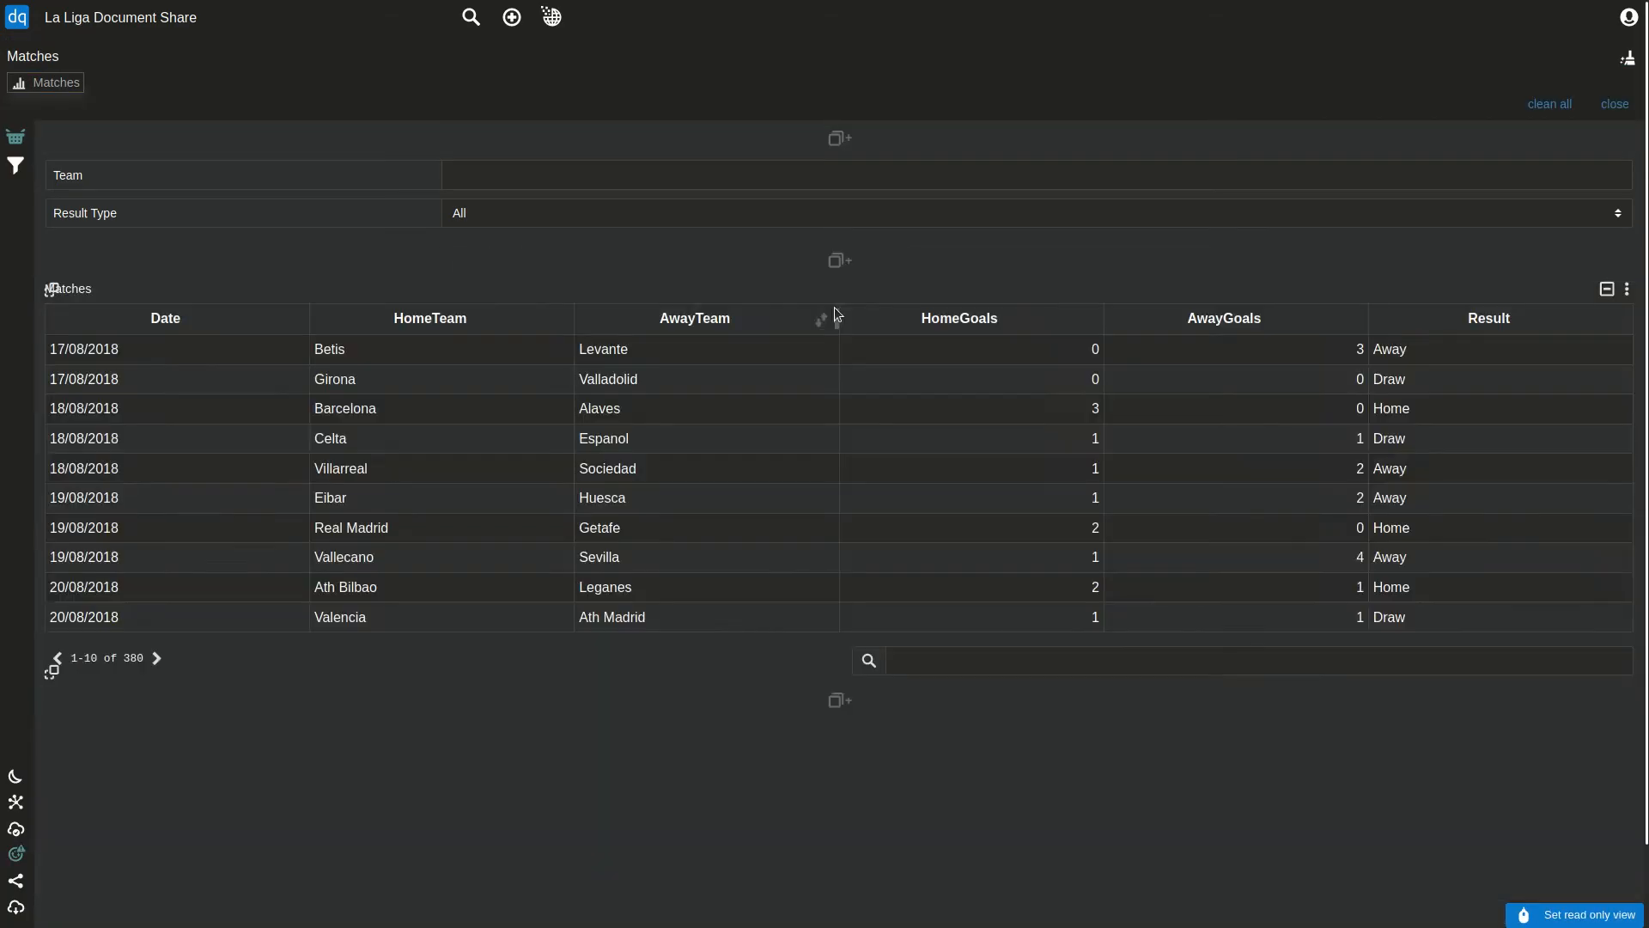
left_click(1549, 103)
left_click(1595, 64)
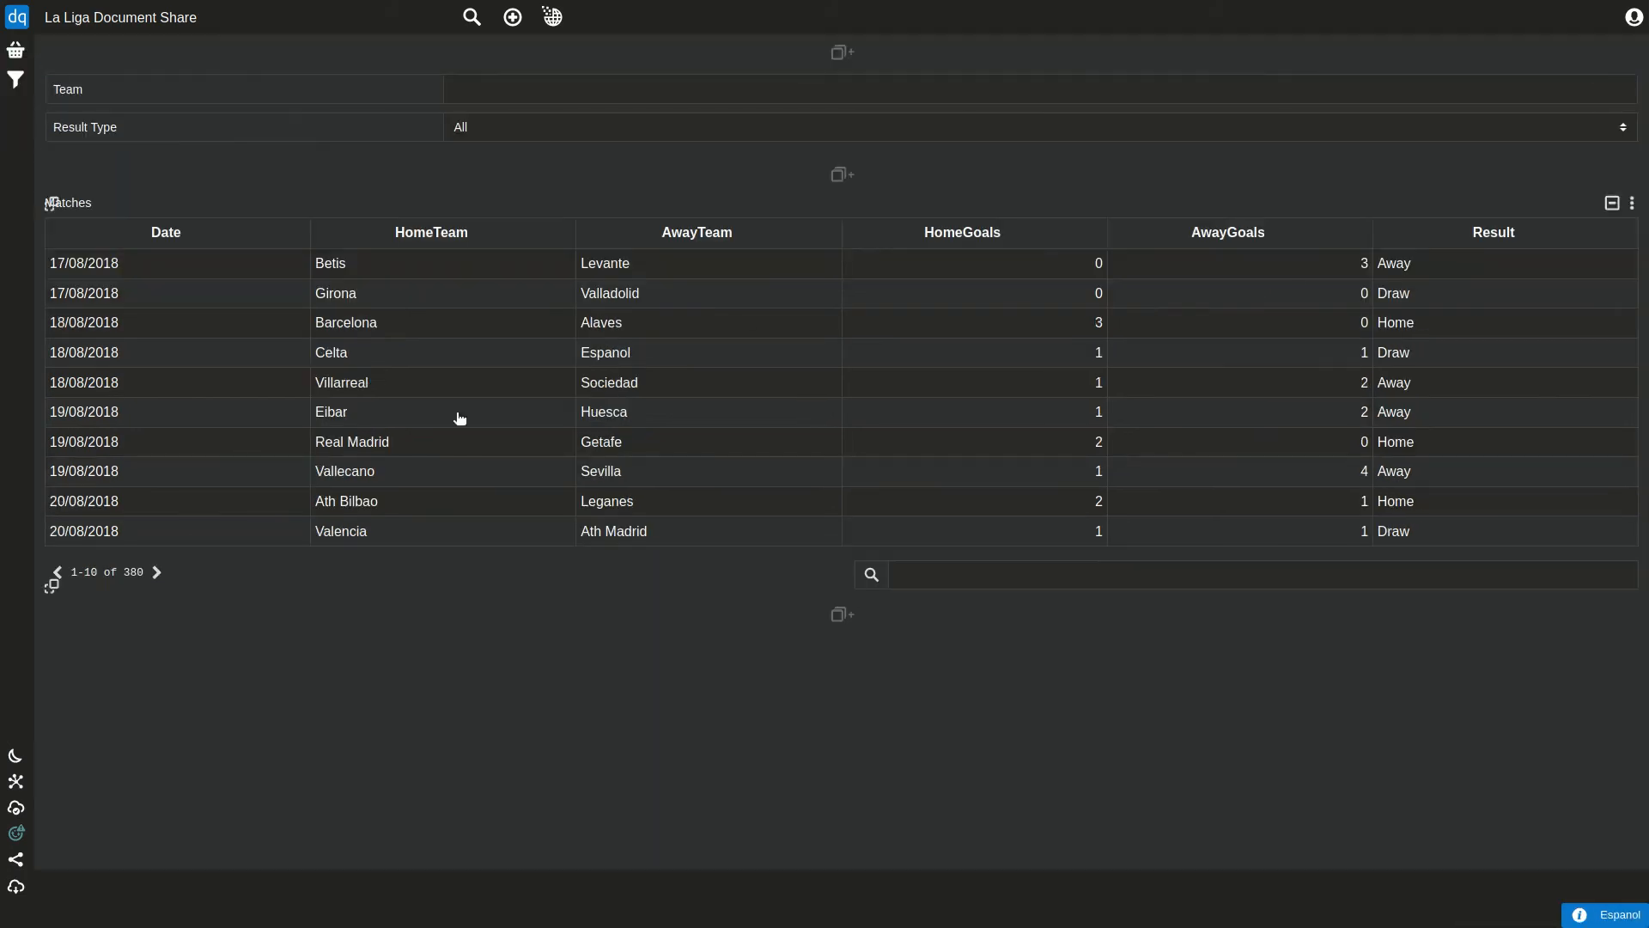
Share the La Liga Document Share deck as la-liga-document-share with Public access, and check its shared page
left_click(15, 860)
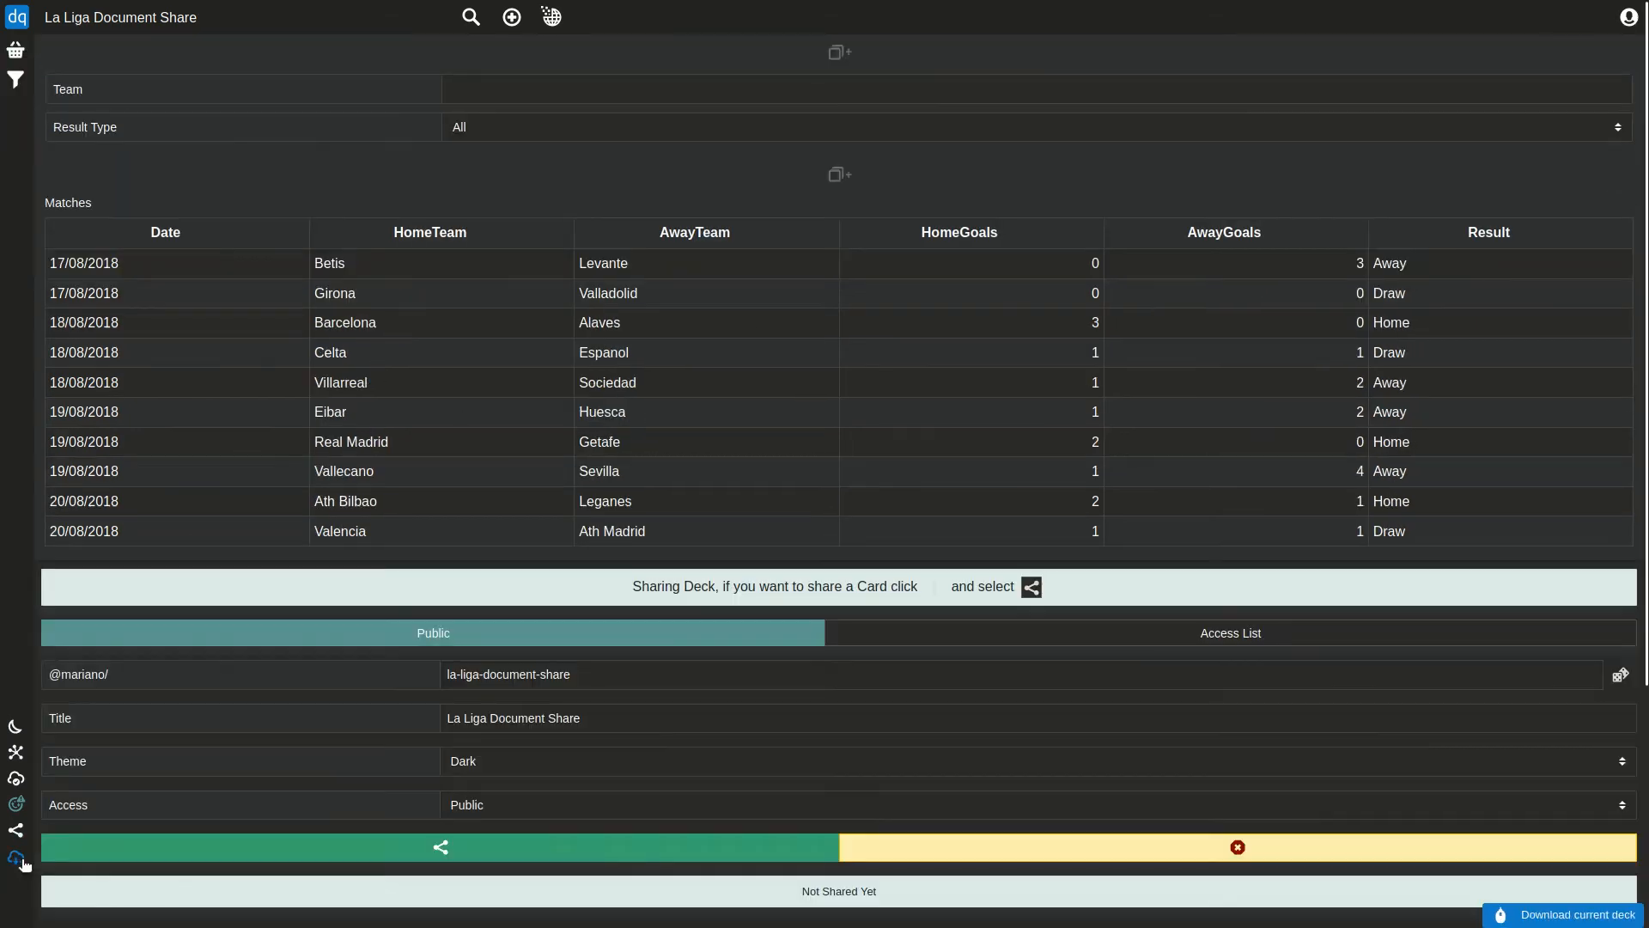
left_click(371, 850)
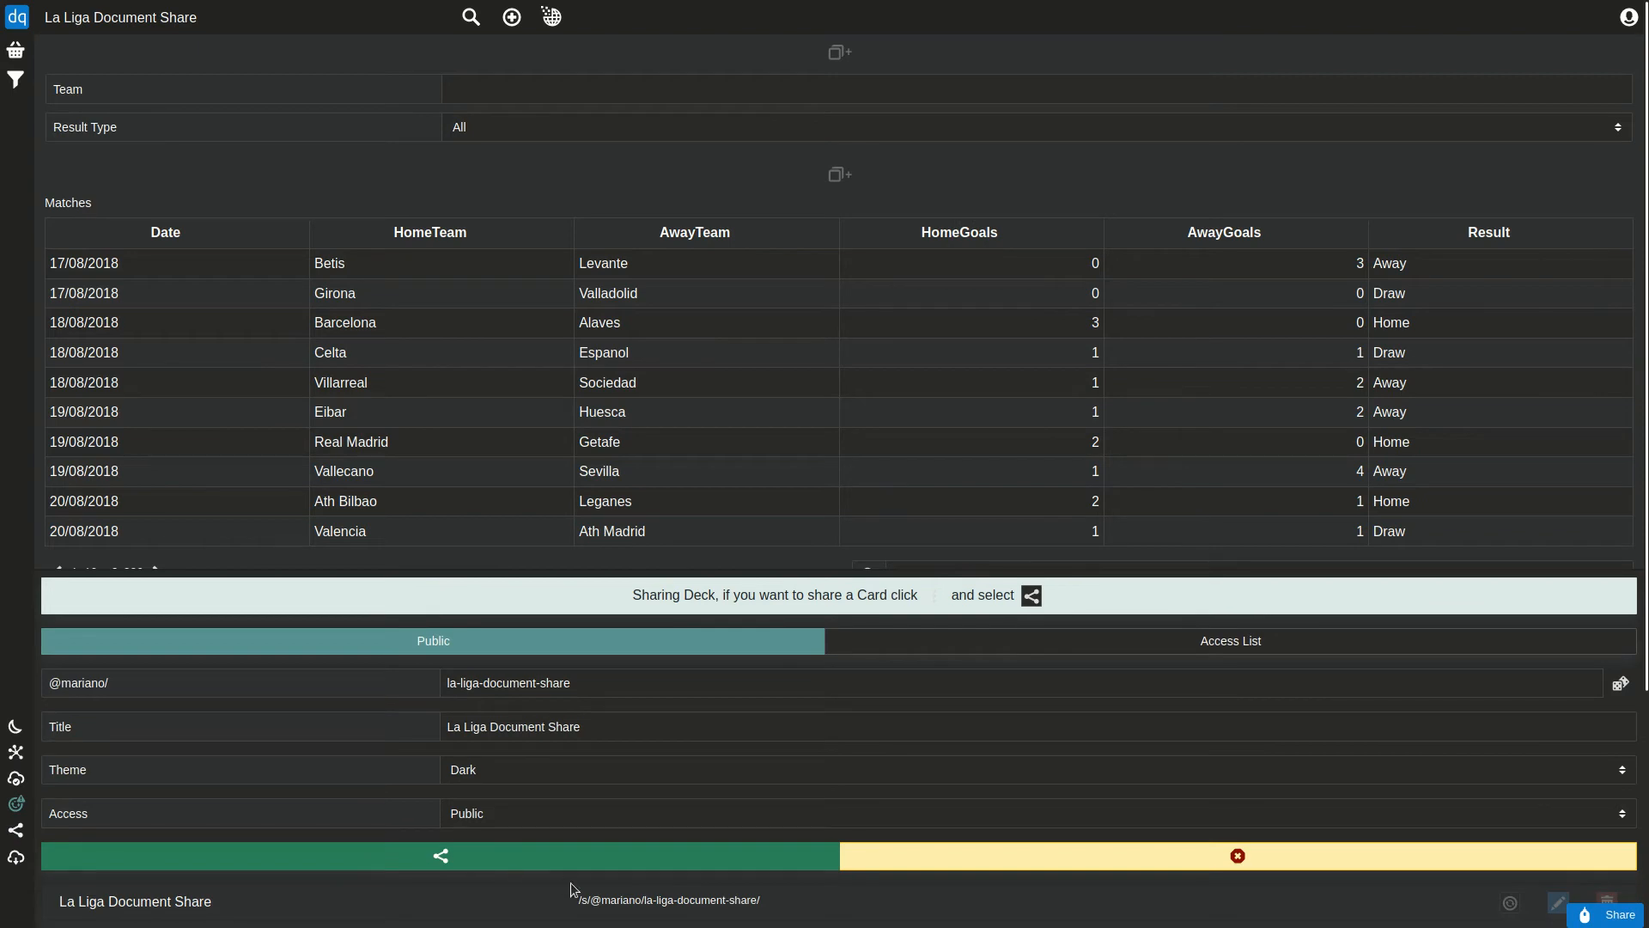
left_click(550, 897)
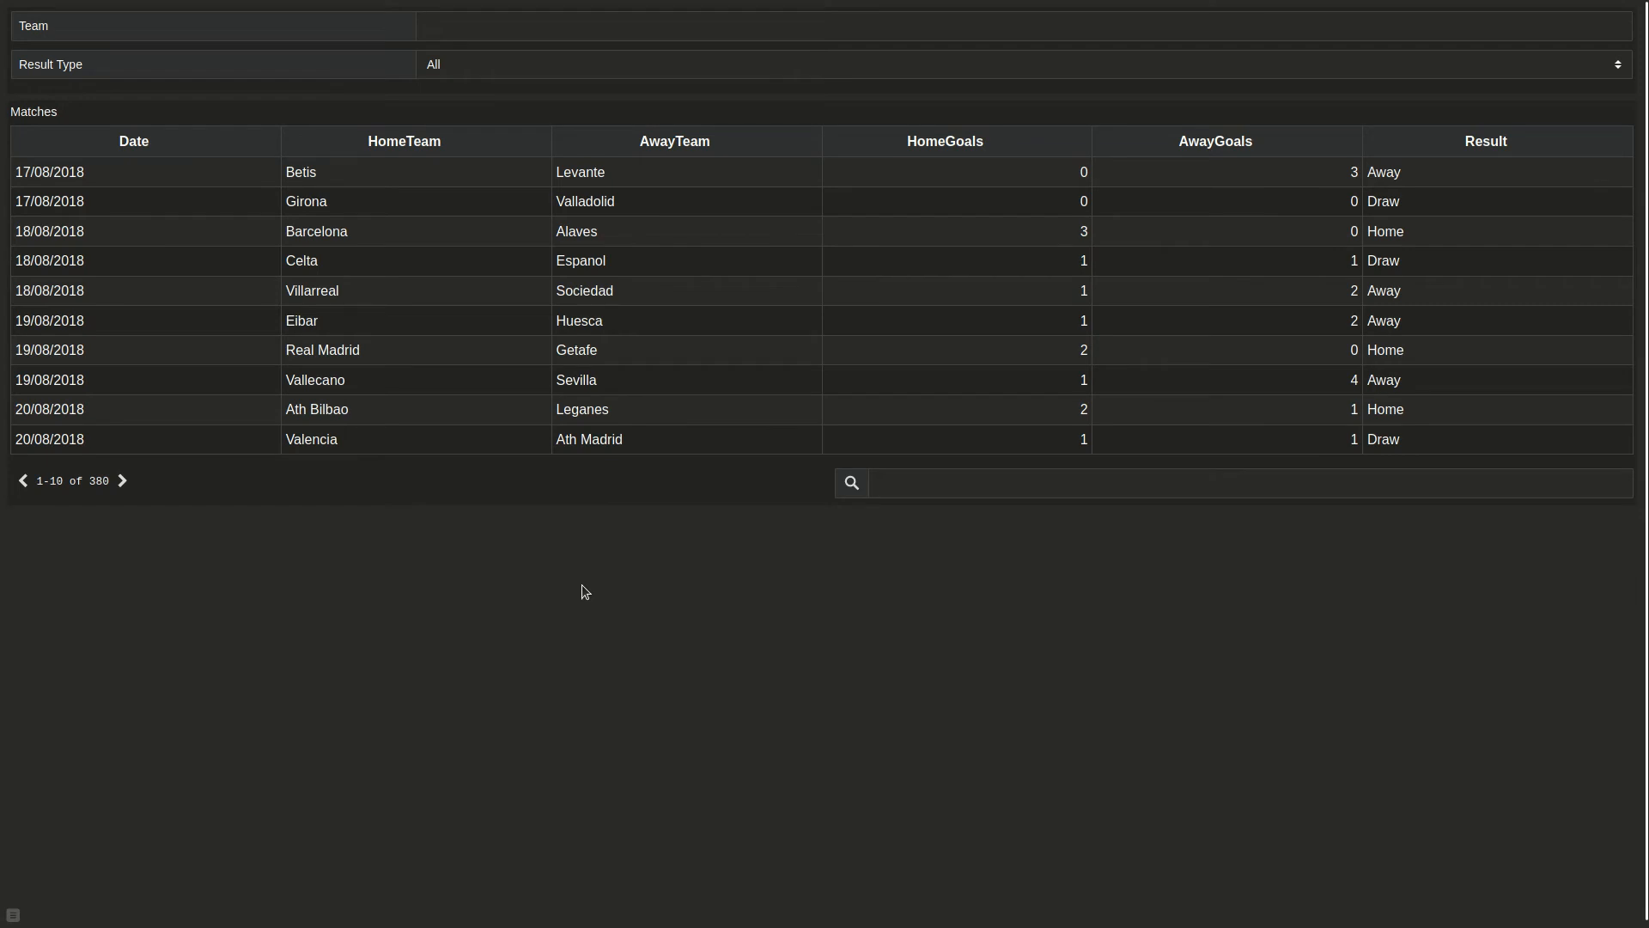
scroll(821, 594, "down", 2)
scroll(821, 594, "up", 2)
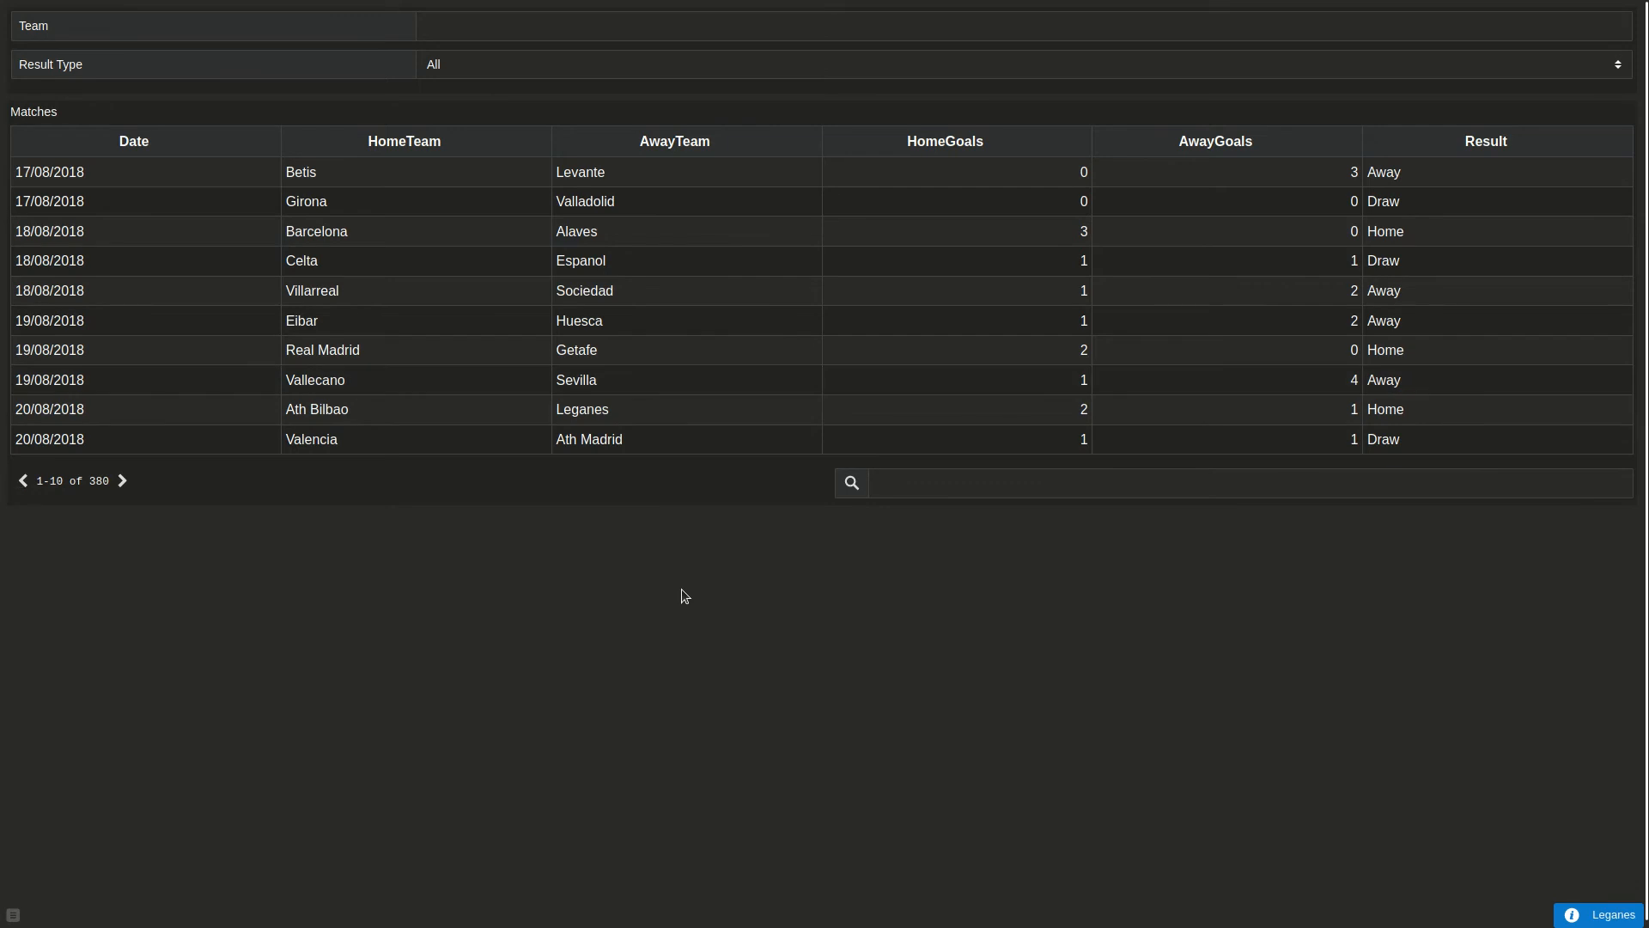
key("ctrl+Tab")
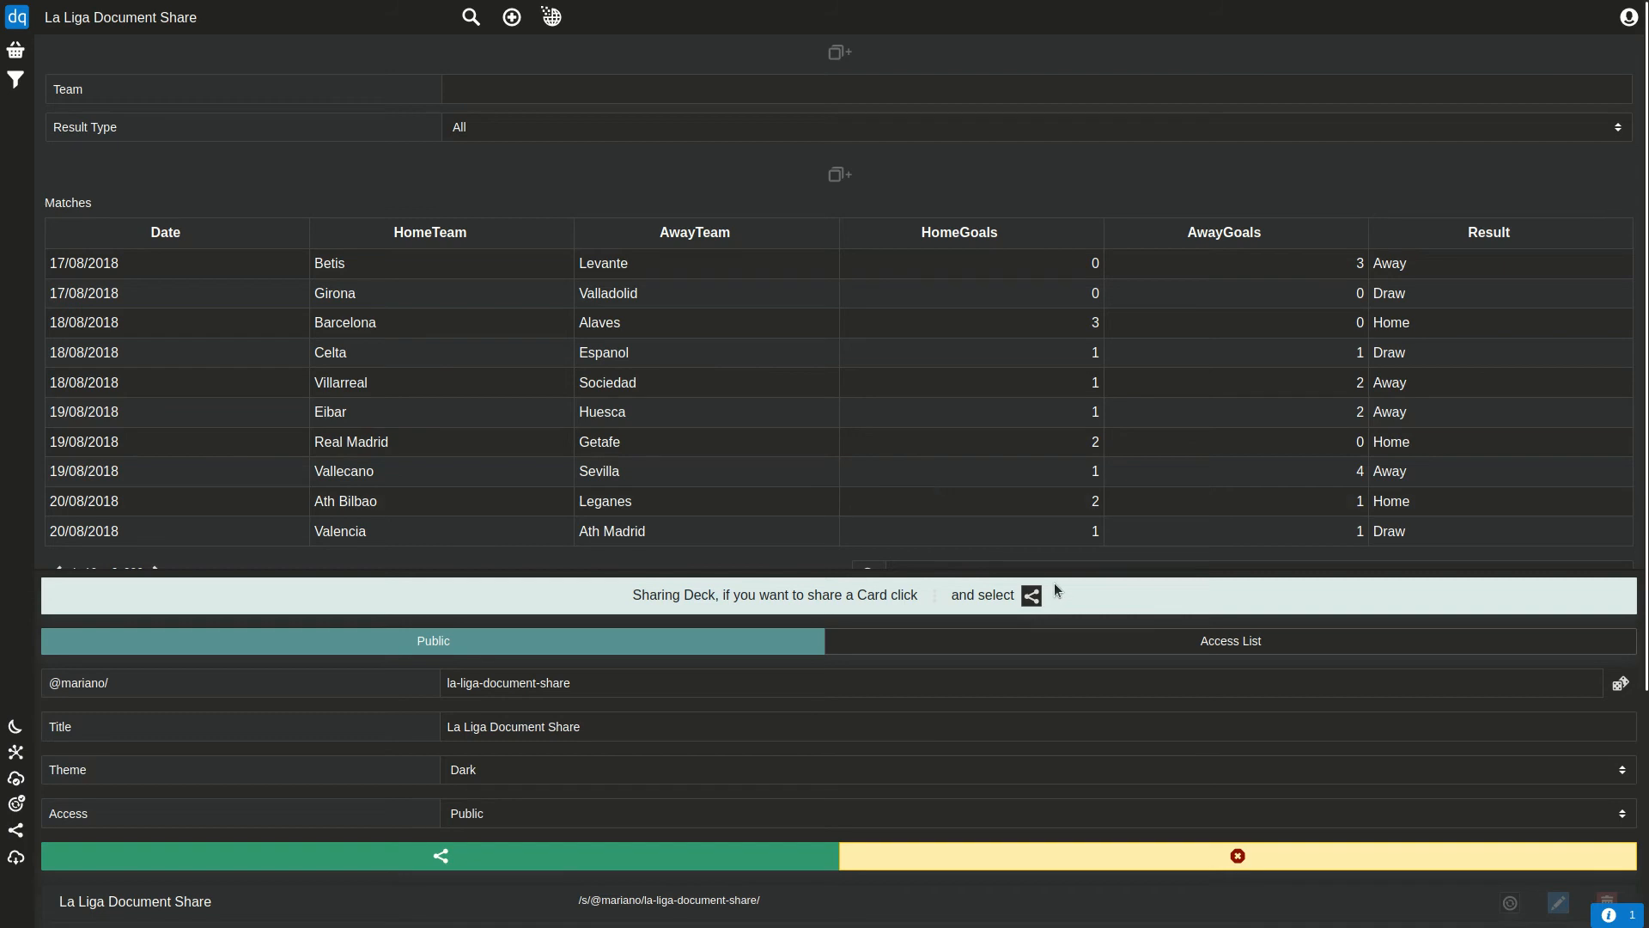
left_click(1027, 858)
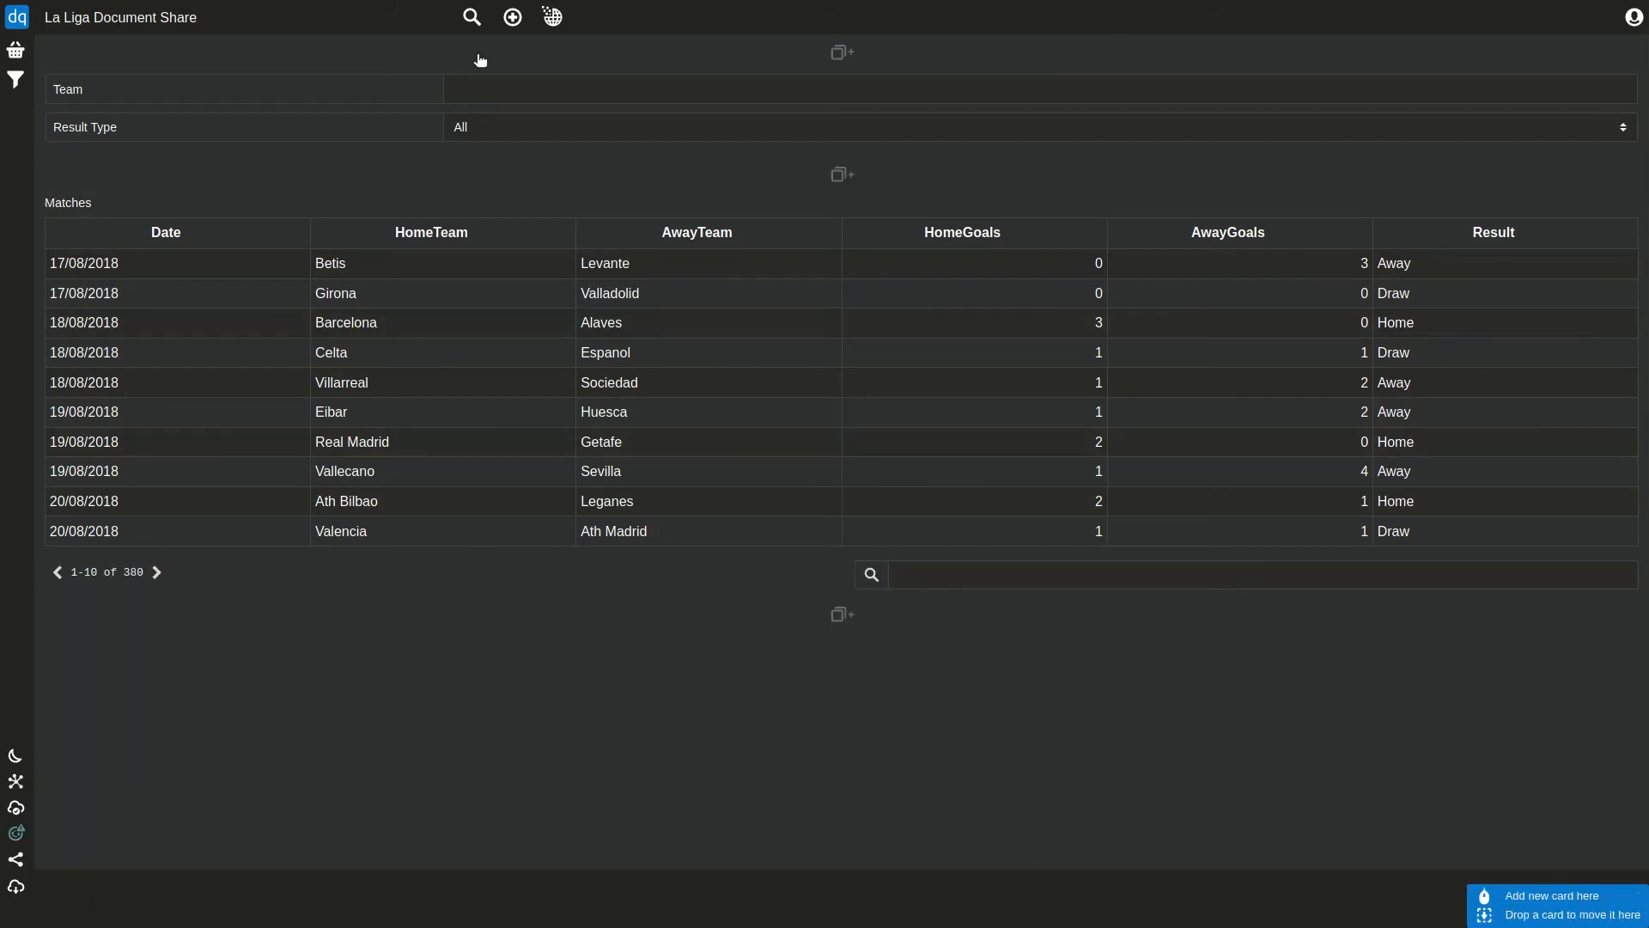
Reopen the La Liga Document deck and add a Collection card below the Select card
left_click(470, 20)
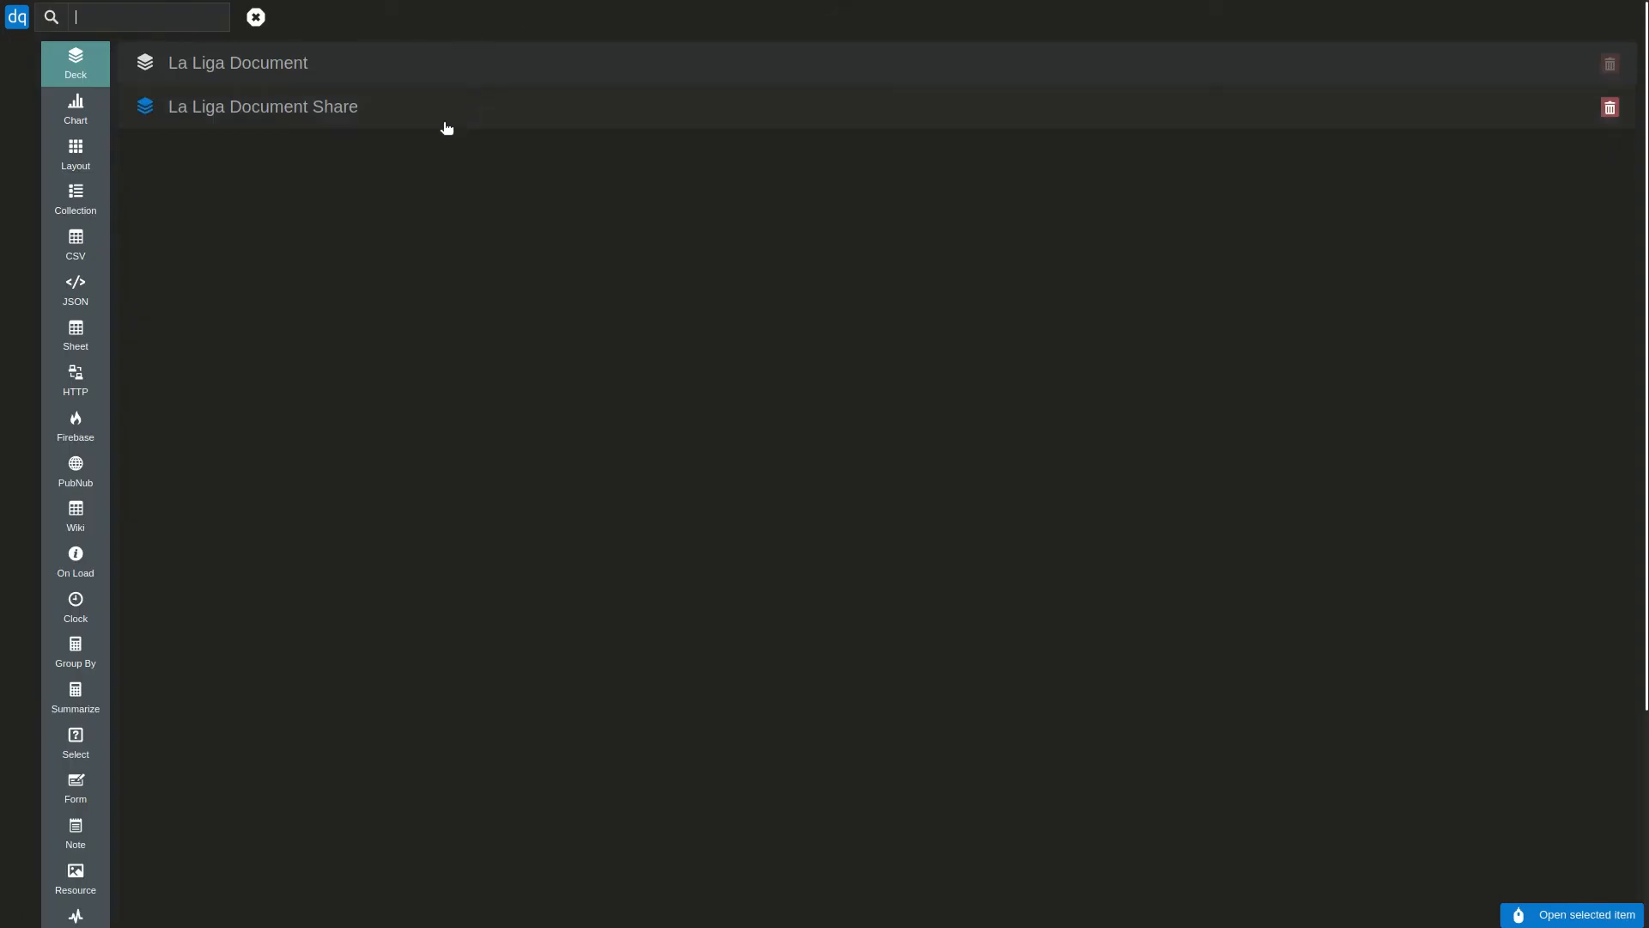
left_click(400, 63)
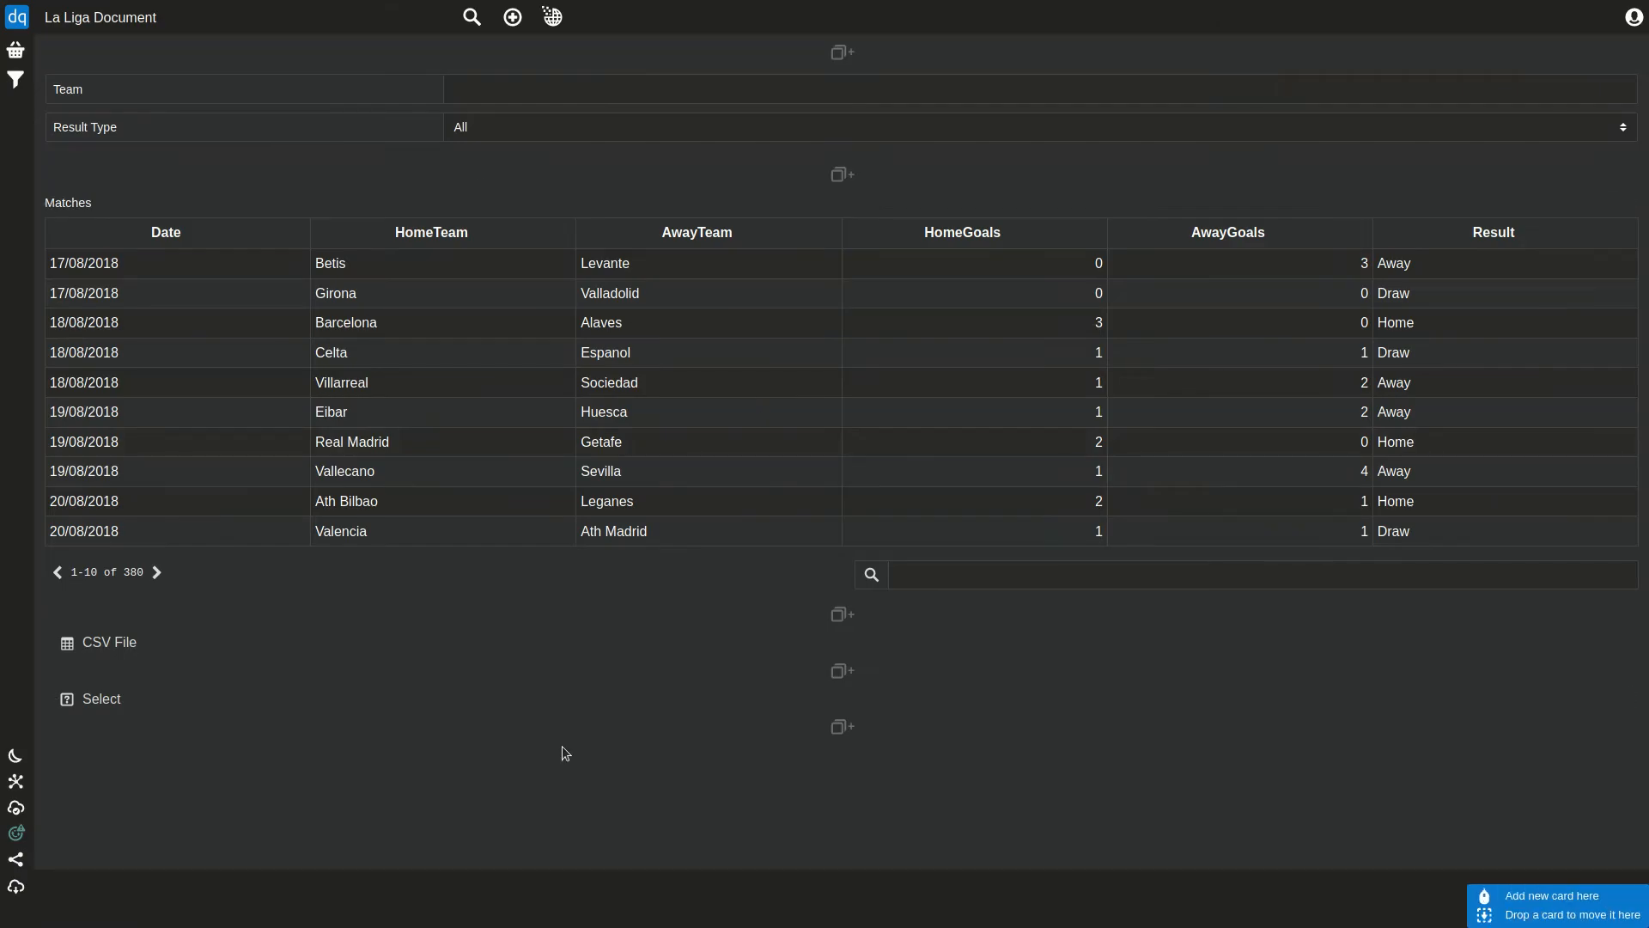
left_click(582, 732)
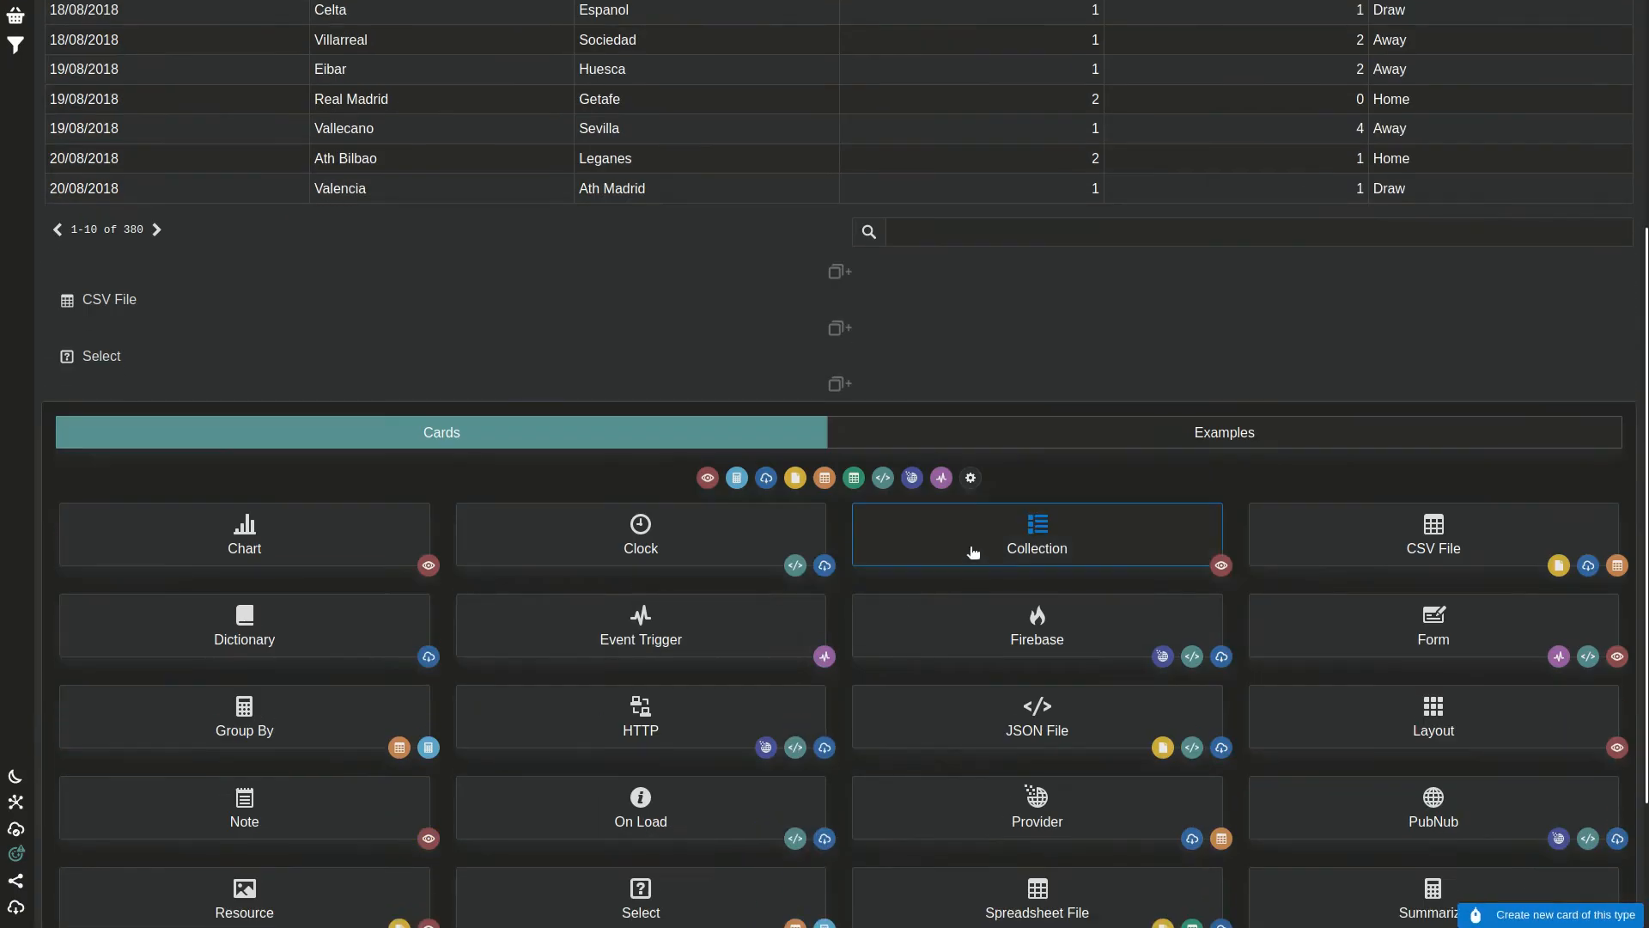
left_click(953, 548)
Collapse the other cards and add the Form and Matches cards to the Collection card
scroll(482, 372, "up", 2)
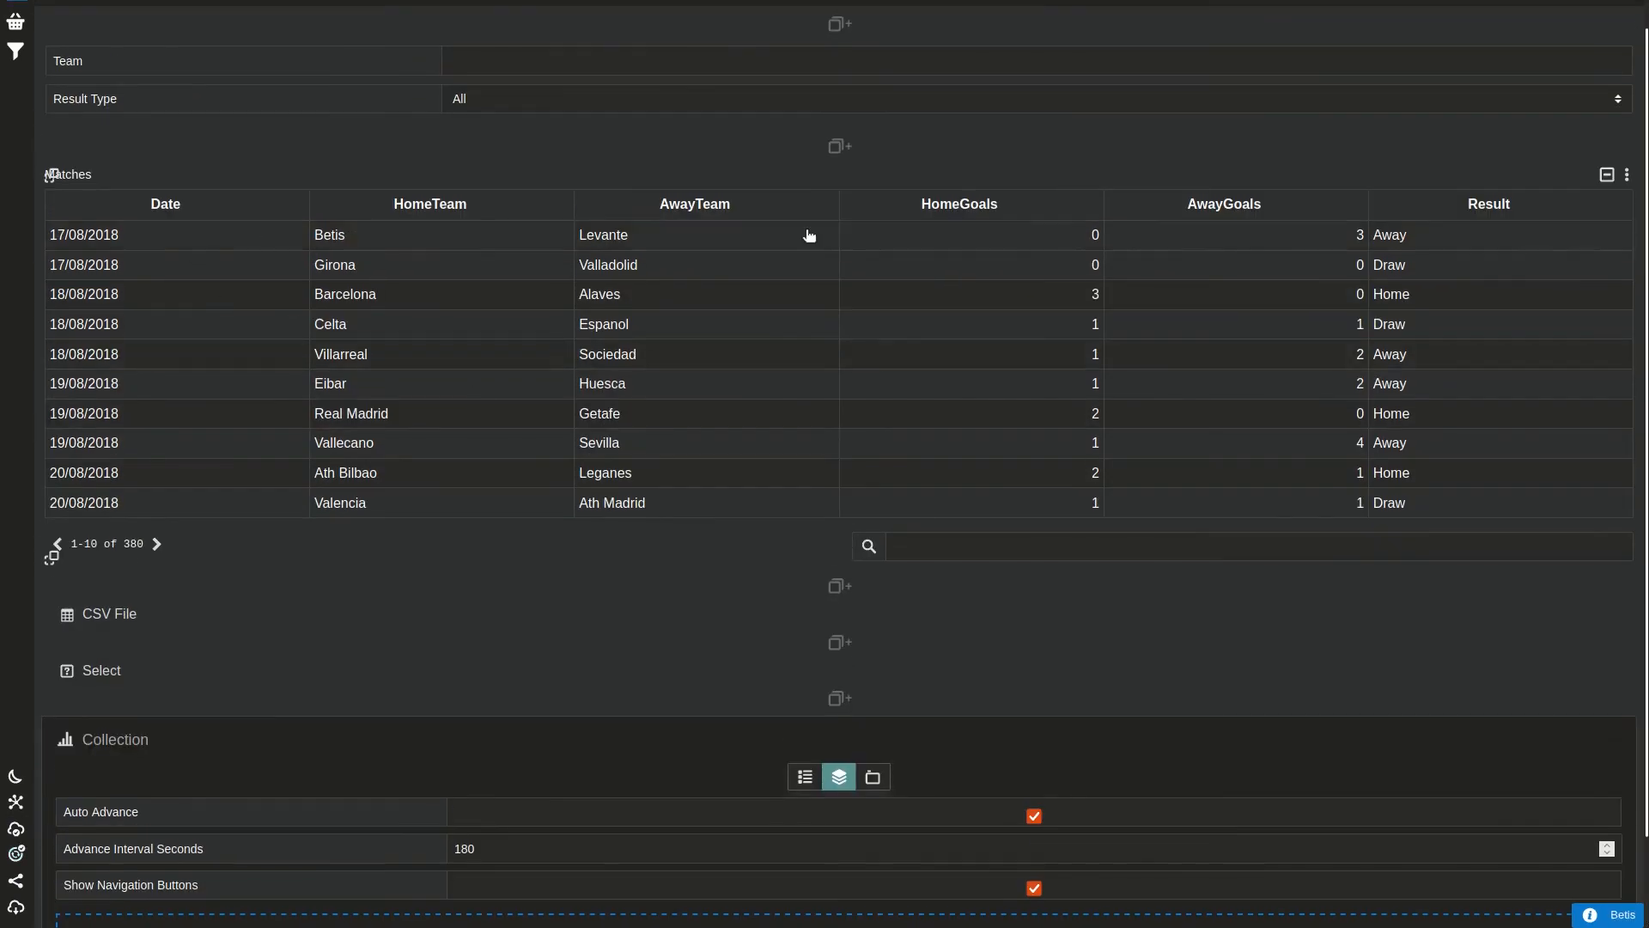
left_click(1607, 175)
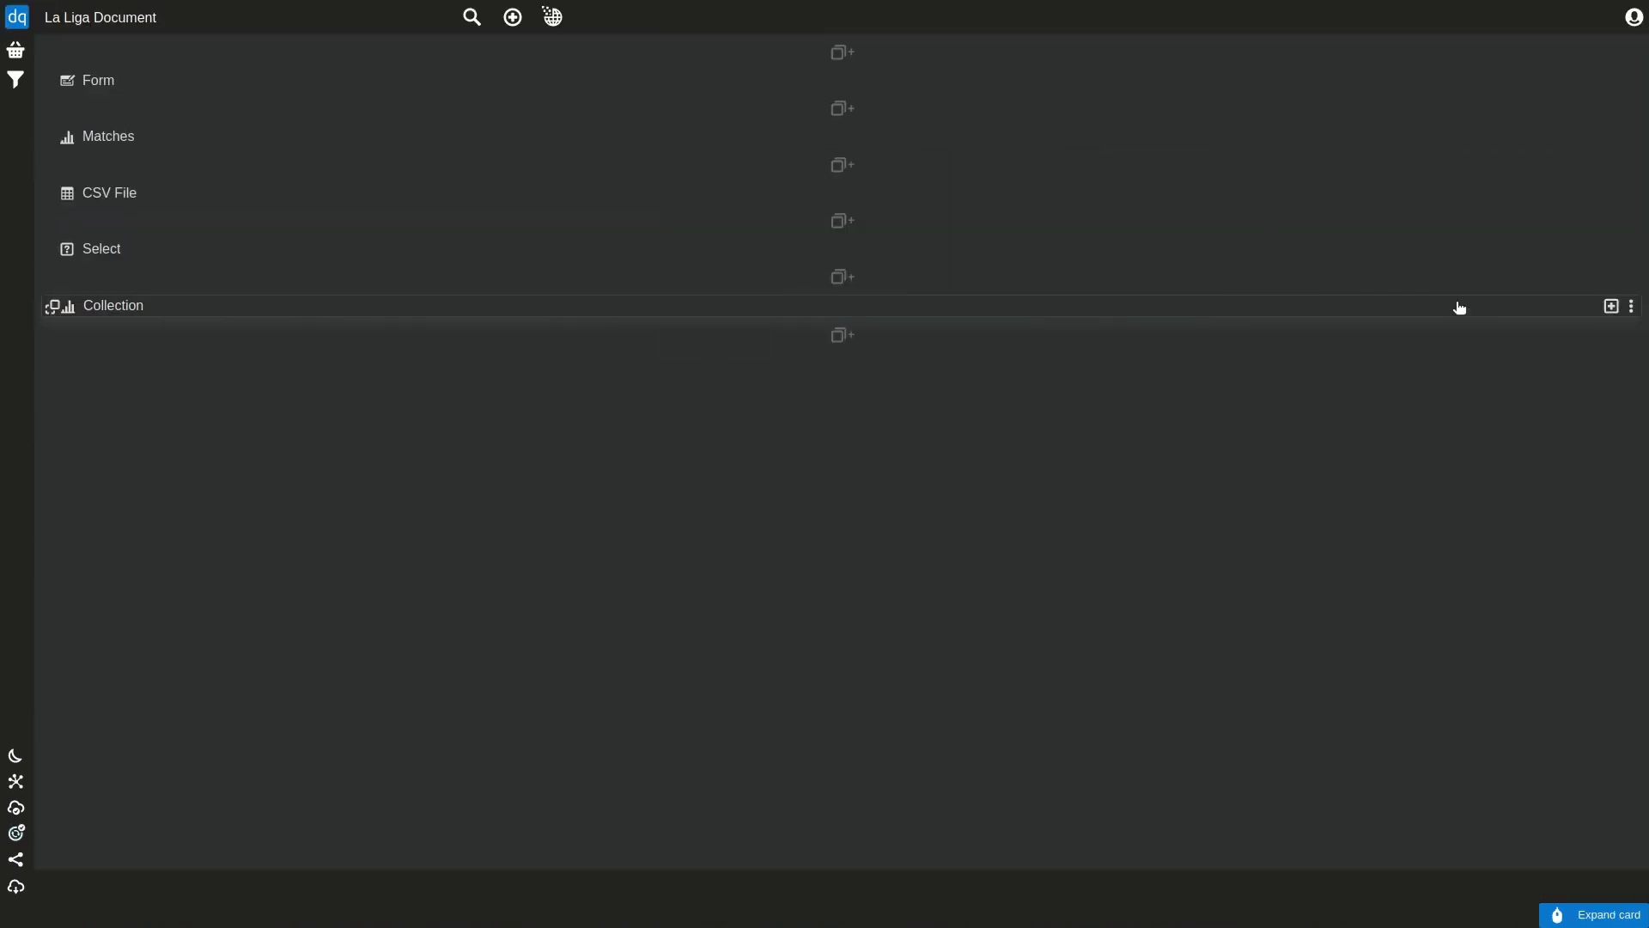
left_click(1603, 305)
left_click_drag(52, 81, 258, 519)
left_click_drag(50, 136, 235, 626)
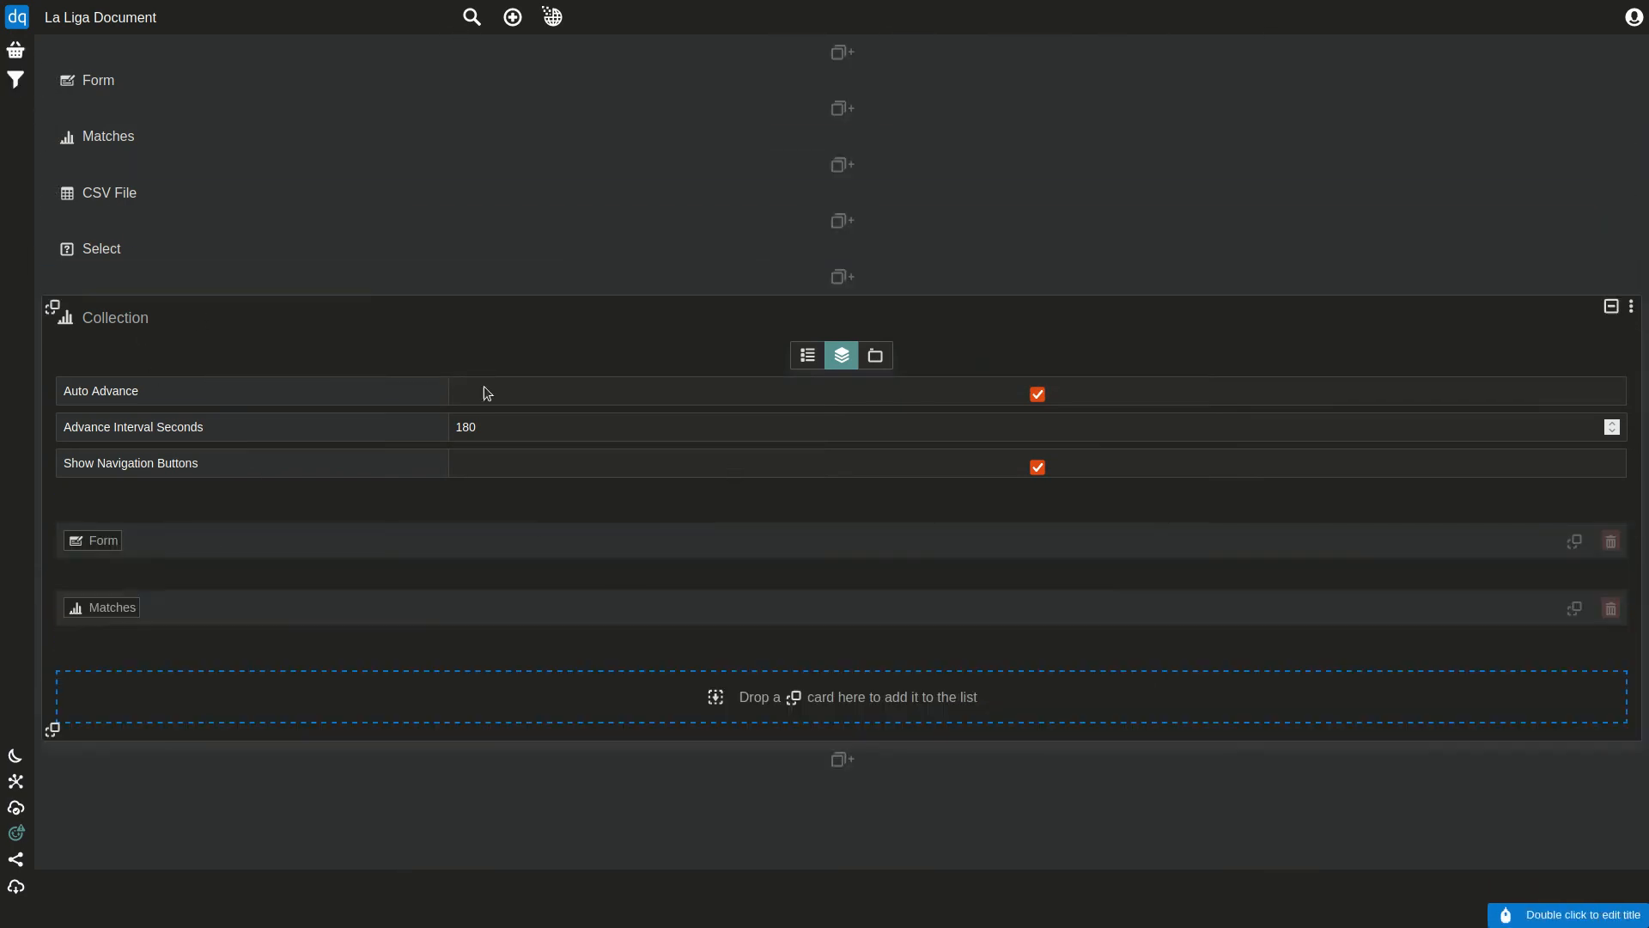
Set the collection type to List and rename the Collection card as Match Search
left_click(808, 360)
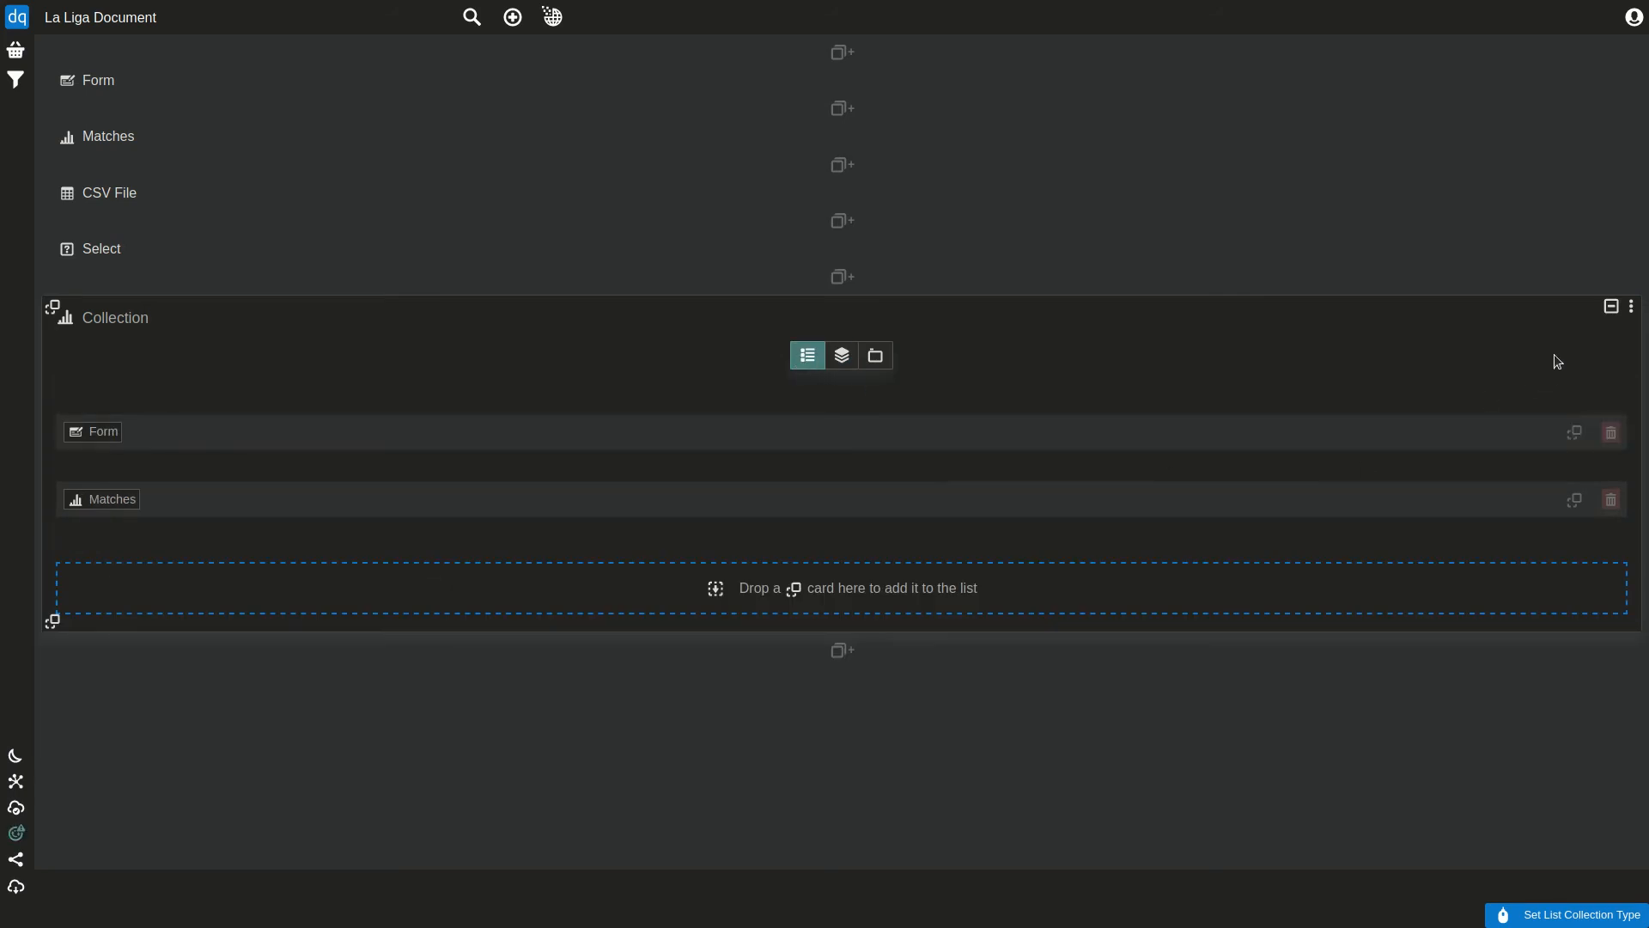
double_click(137, 320)
key("ctrl+a")
type("Match ")
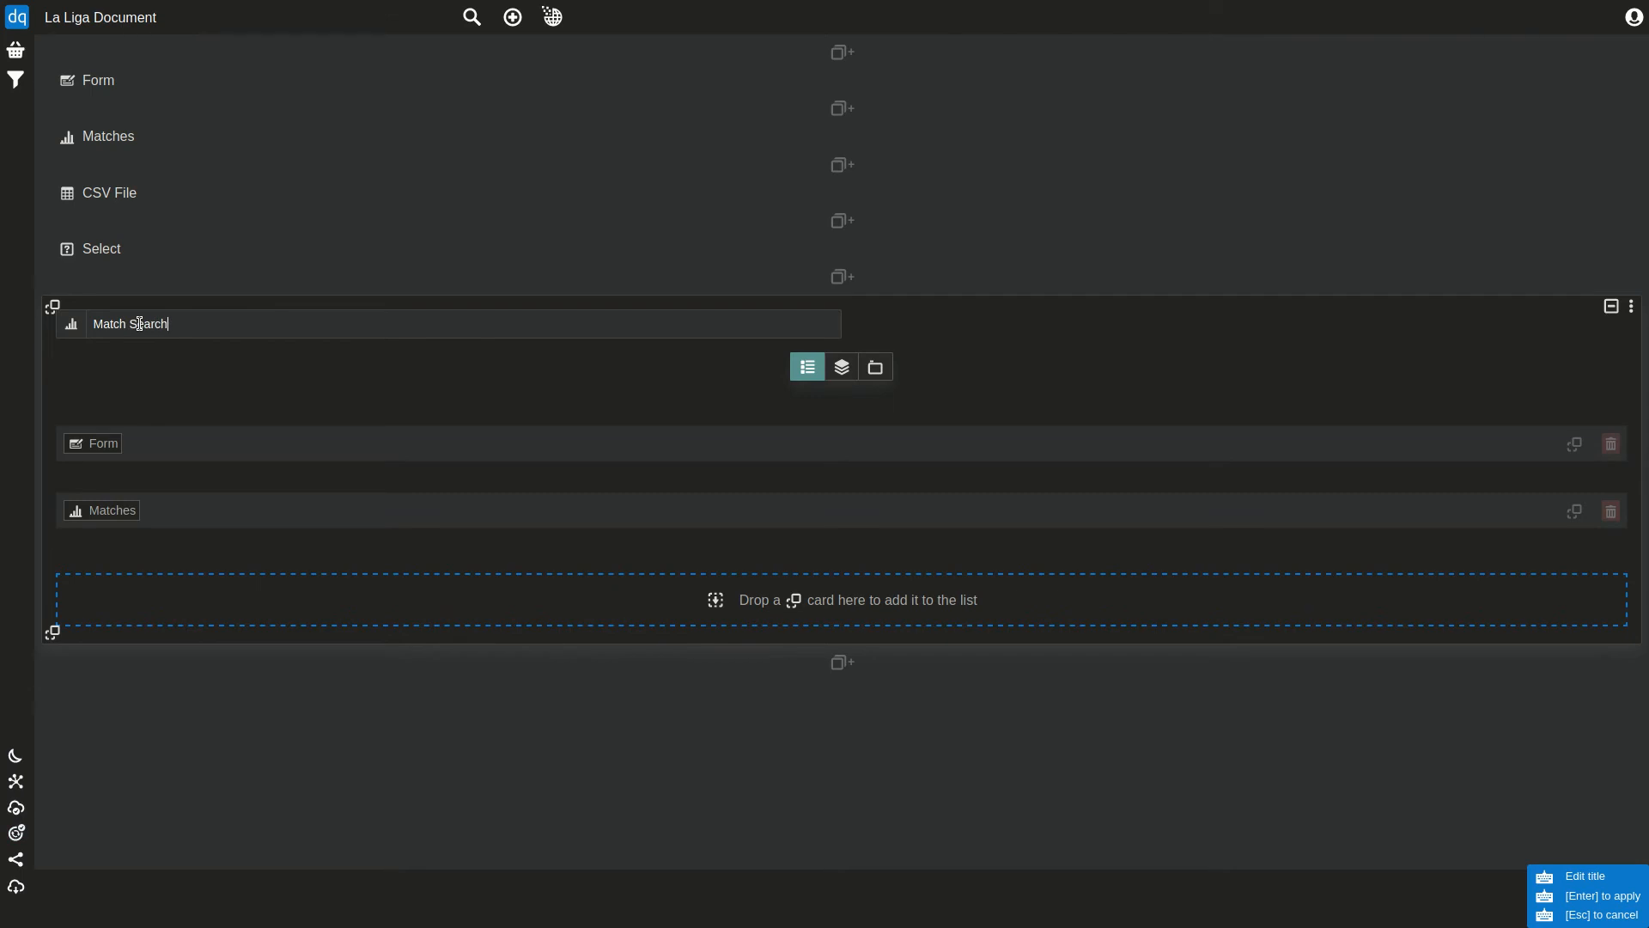
type("Search")
key("Return")
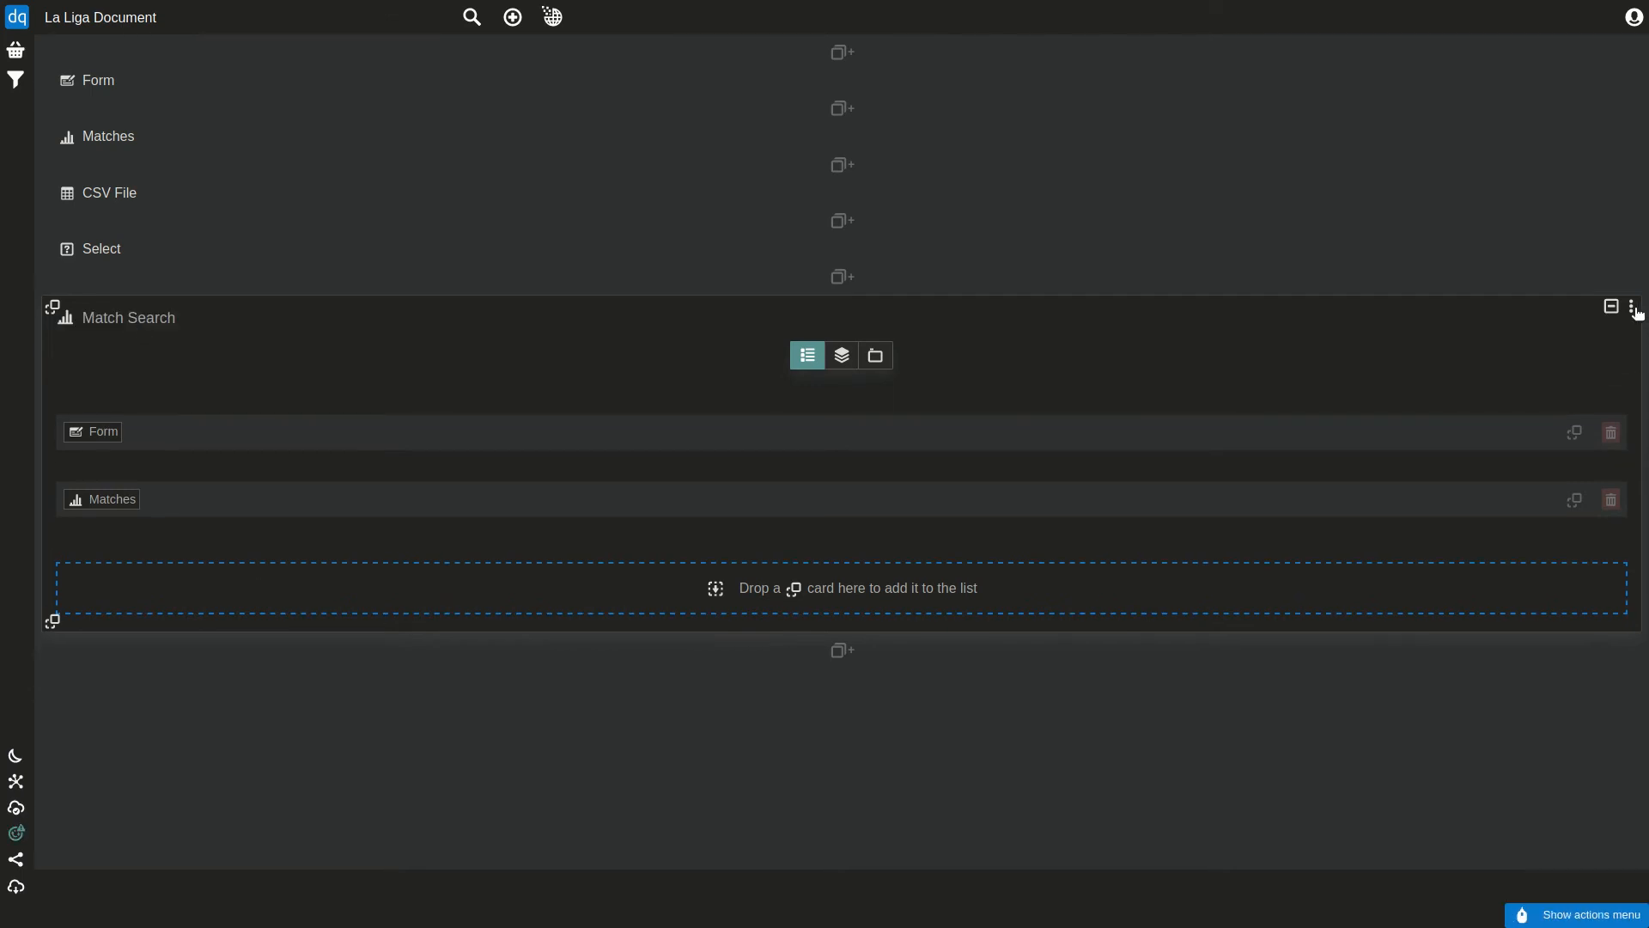
Share the Match Search card as match-search with the Dark theme and Public access, and view its shared page
left_click(1634, 309)
left_click(713, 323)
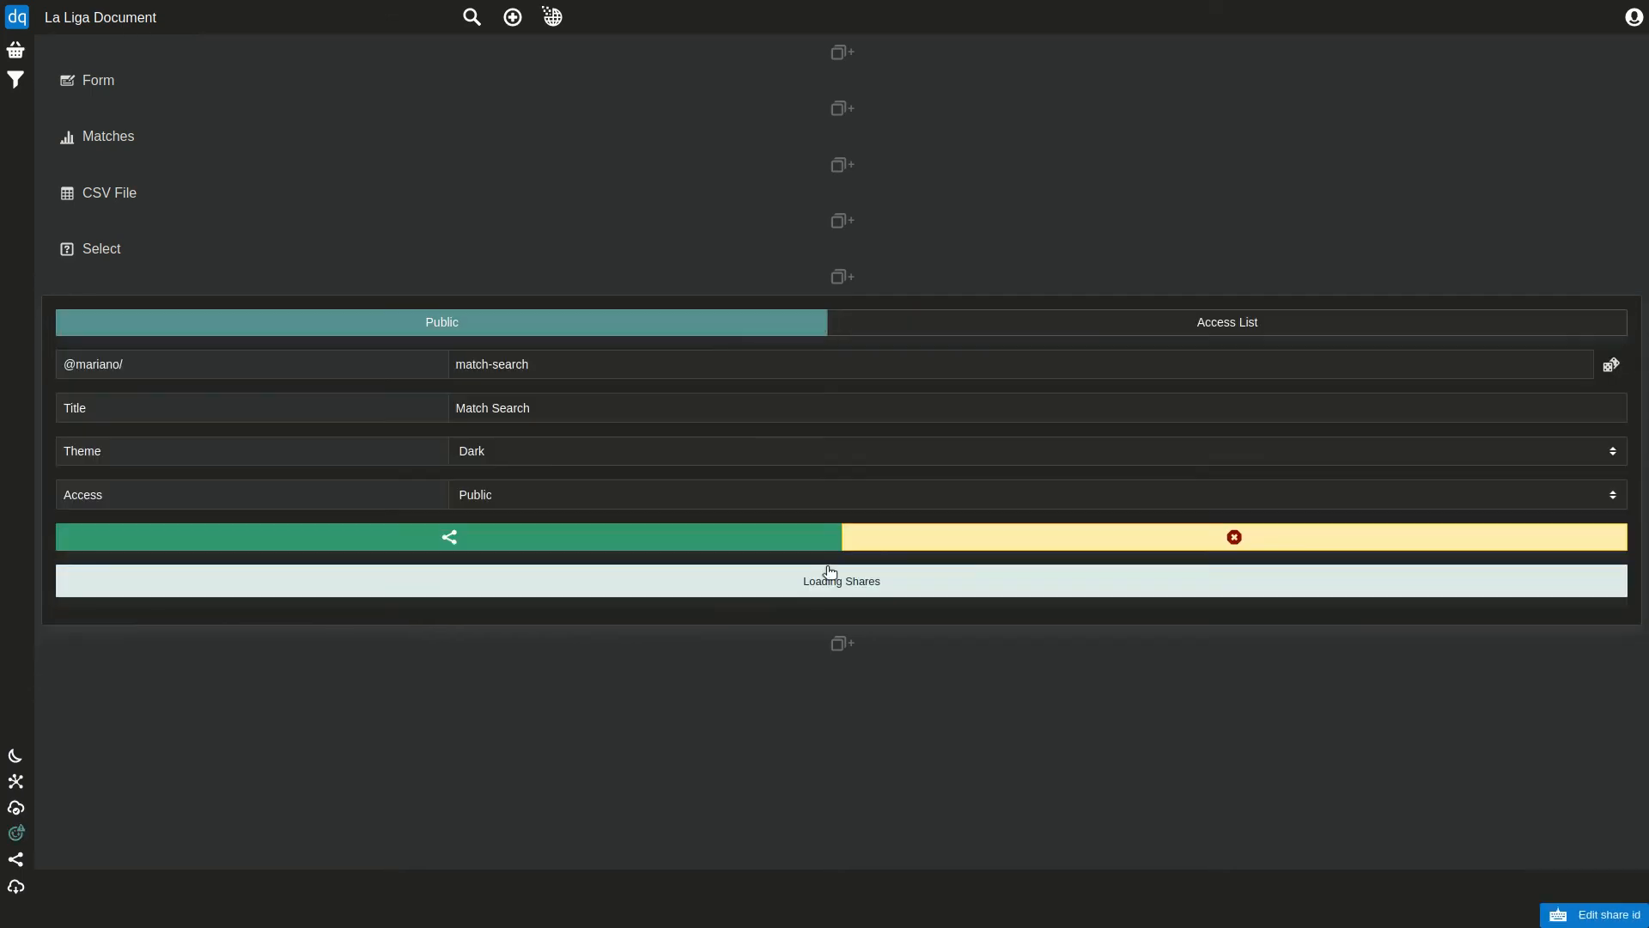
left_click(765, 549)
left_click(766, 588)
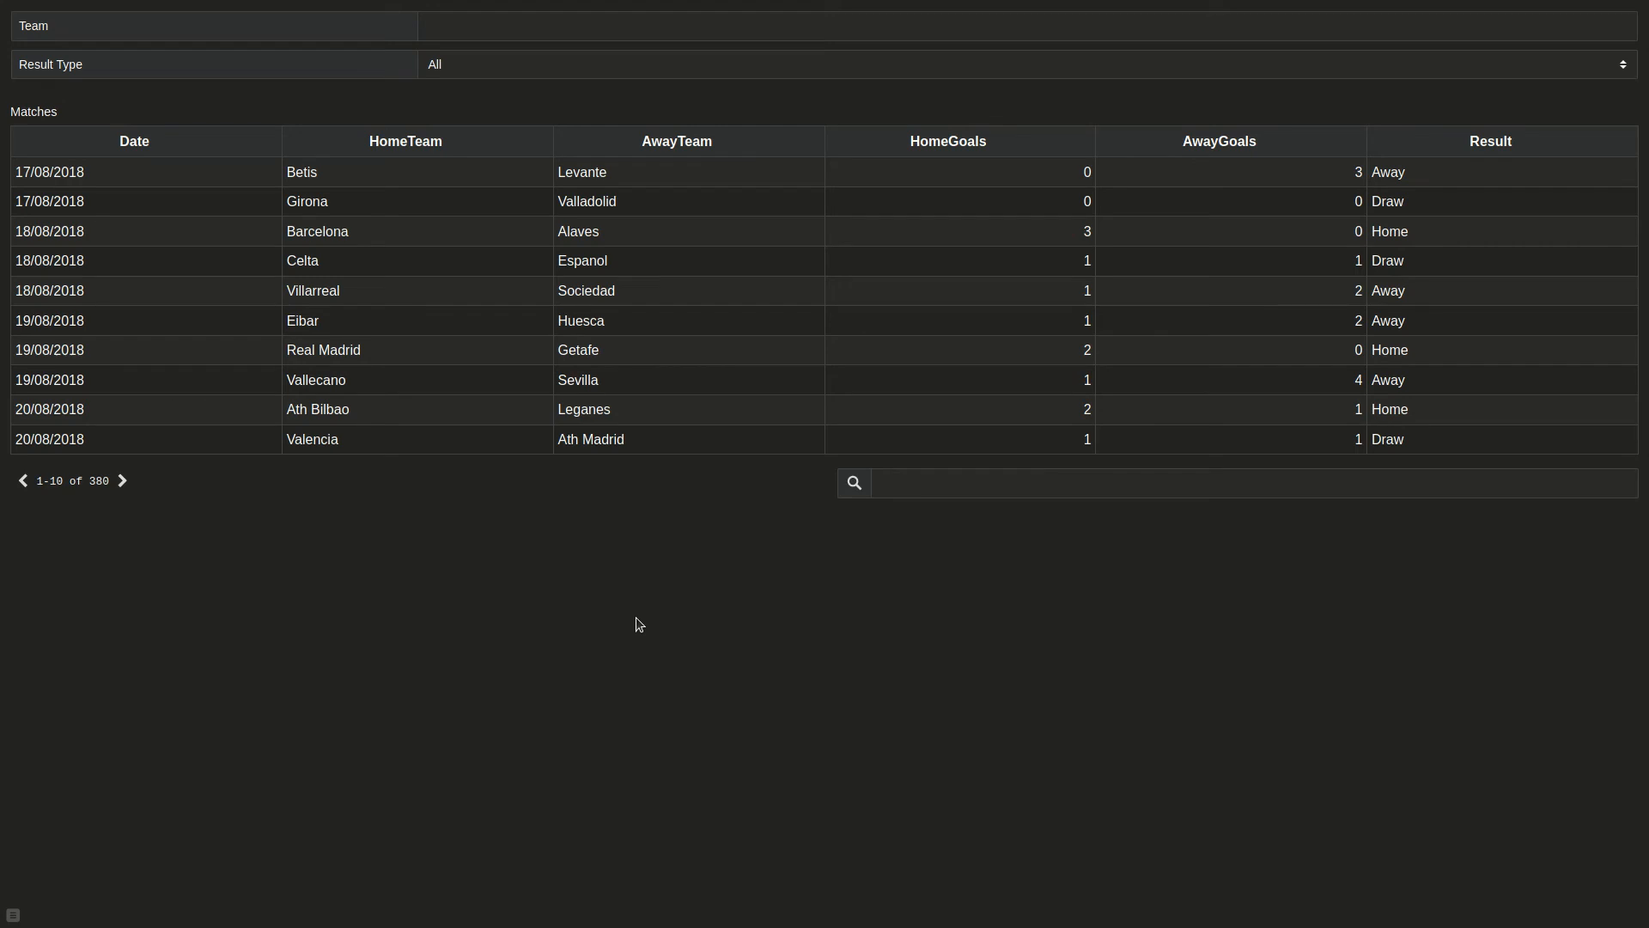
key("ctrl+w")
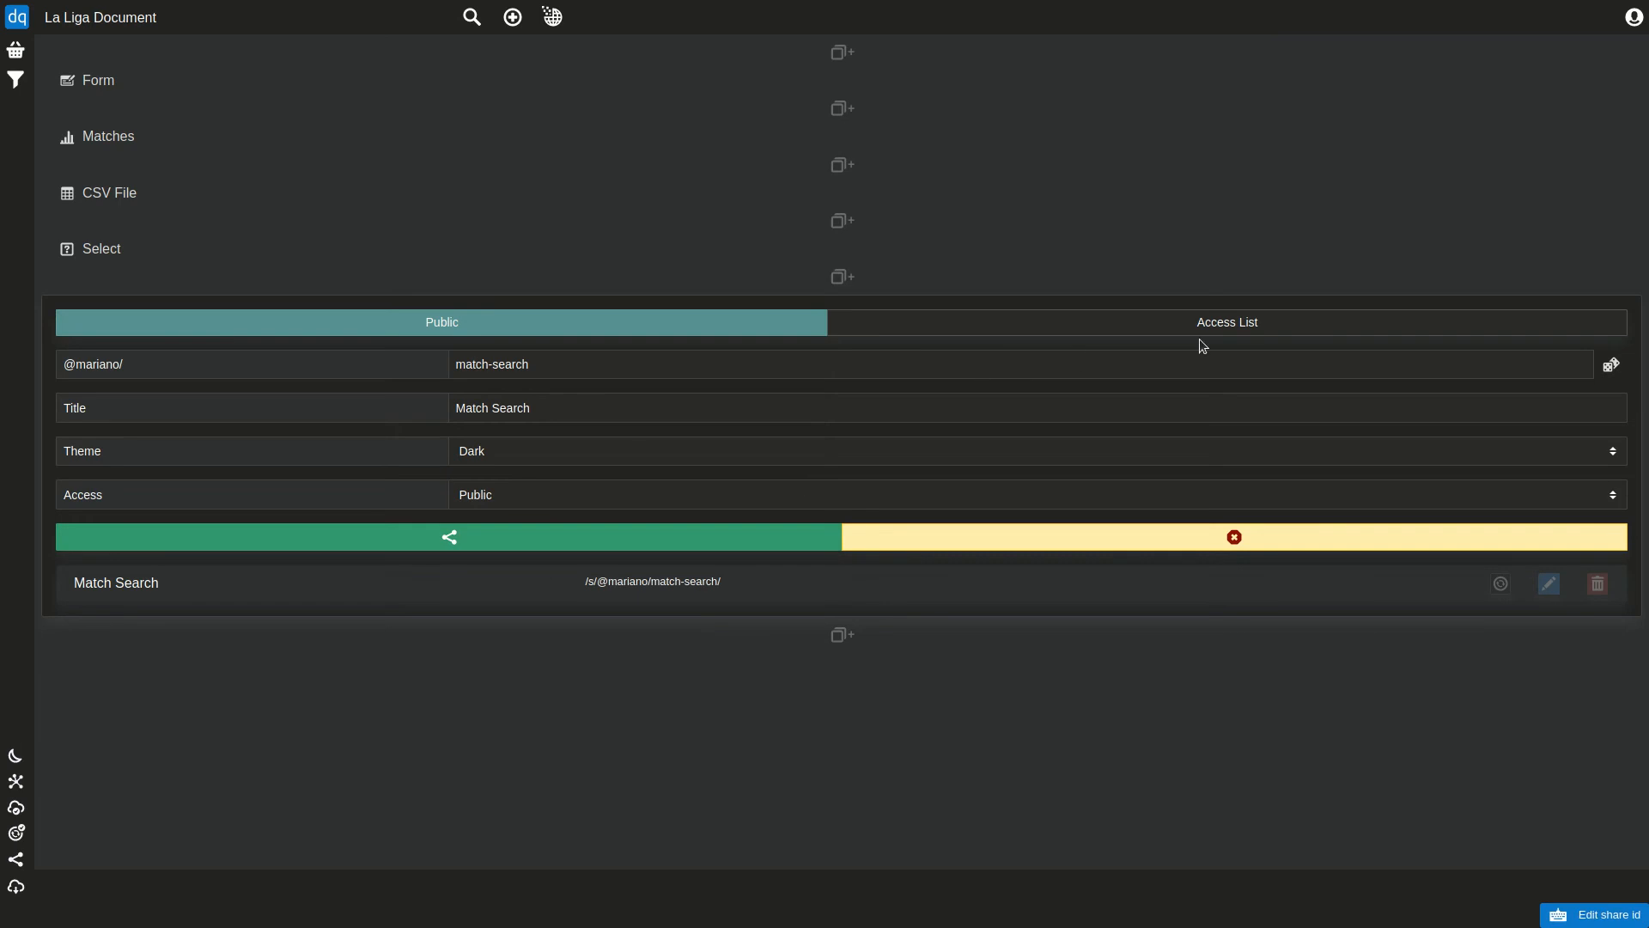
left_click(1299, 542)
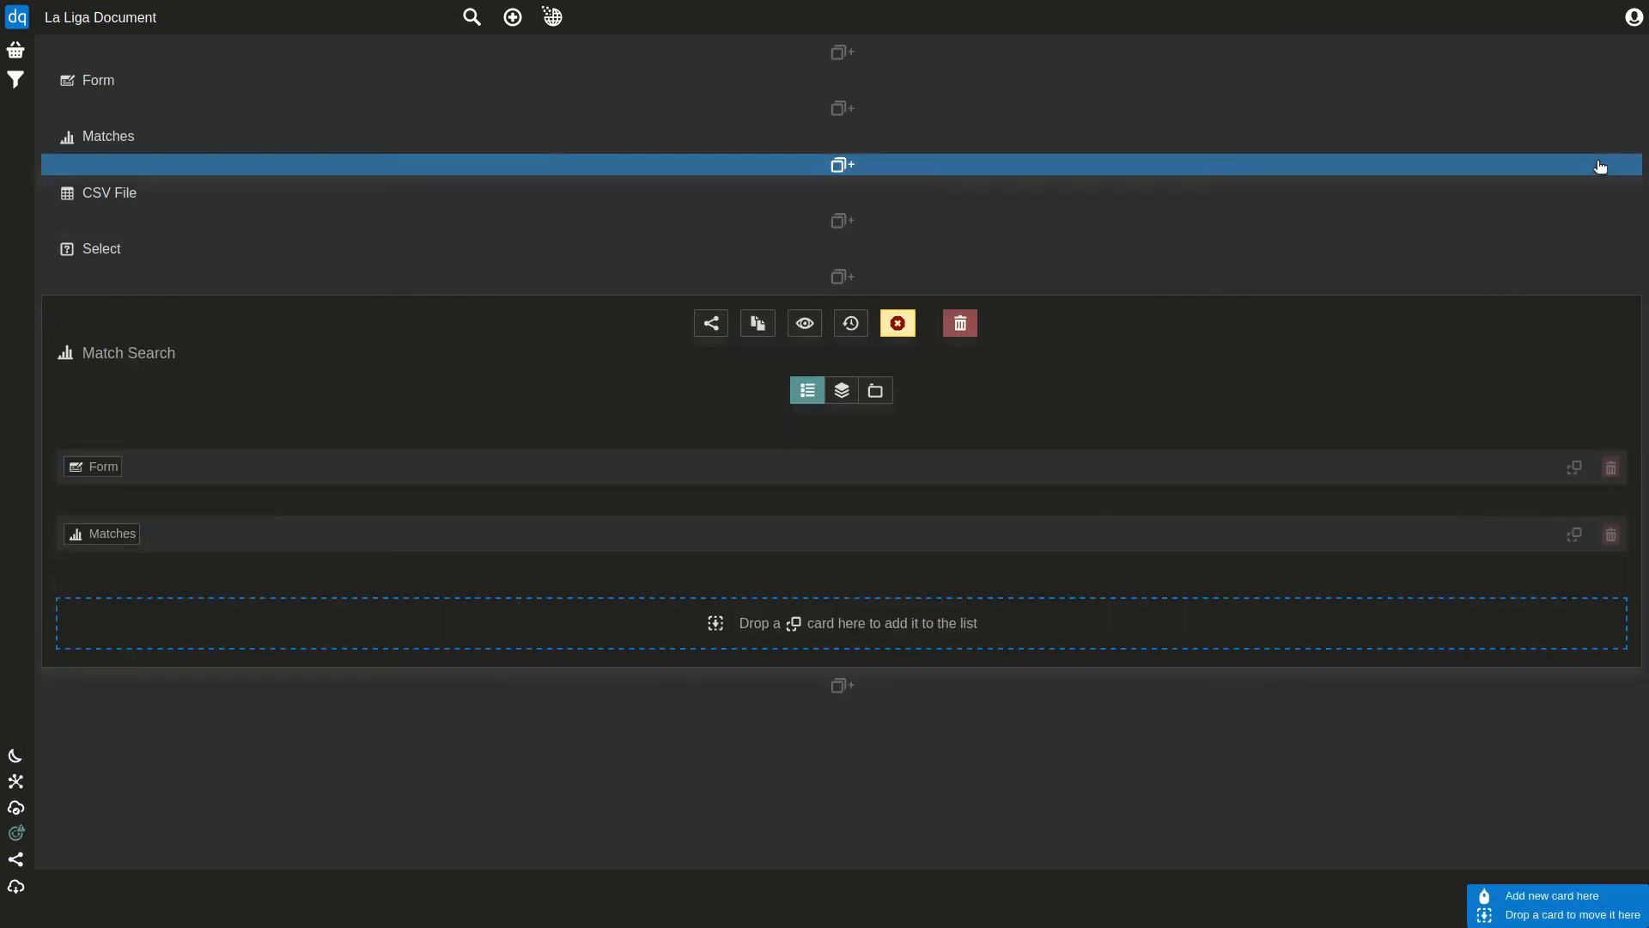
Edit the Matches card's table style to turn off Show Borders and Striped Rows, and collapse the card
left_click(1613, 138)
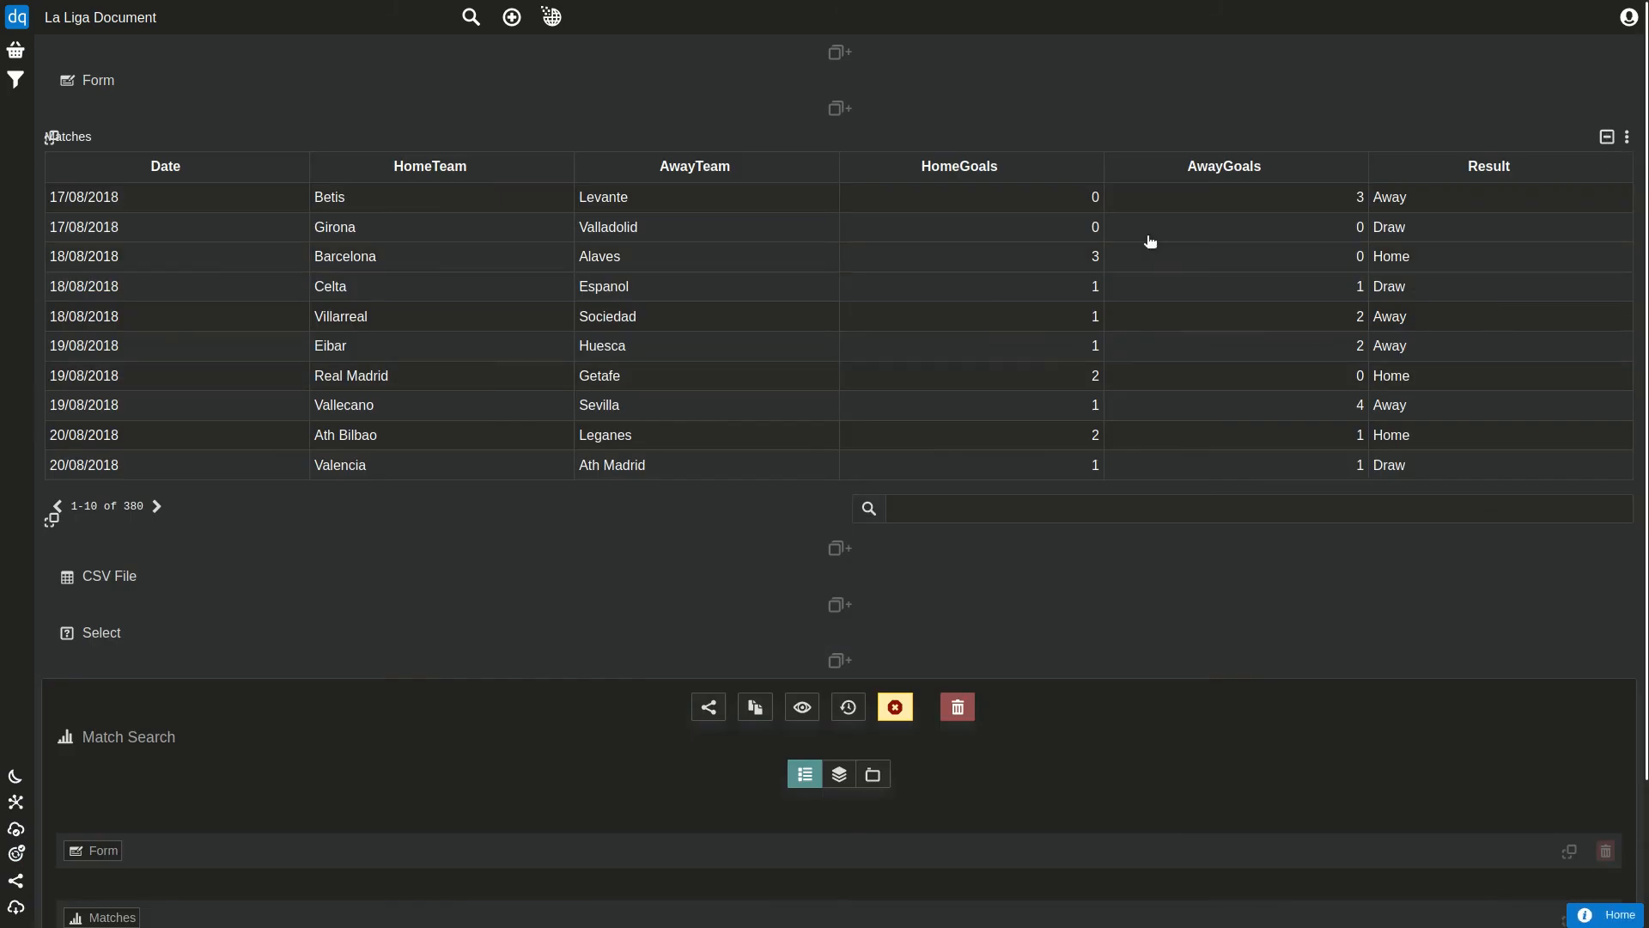
left_click(1629, 138)
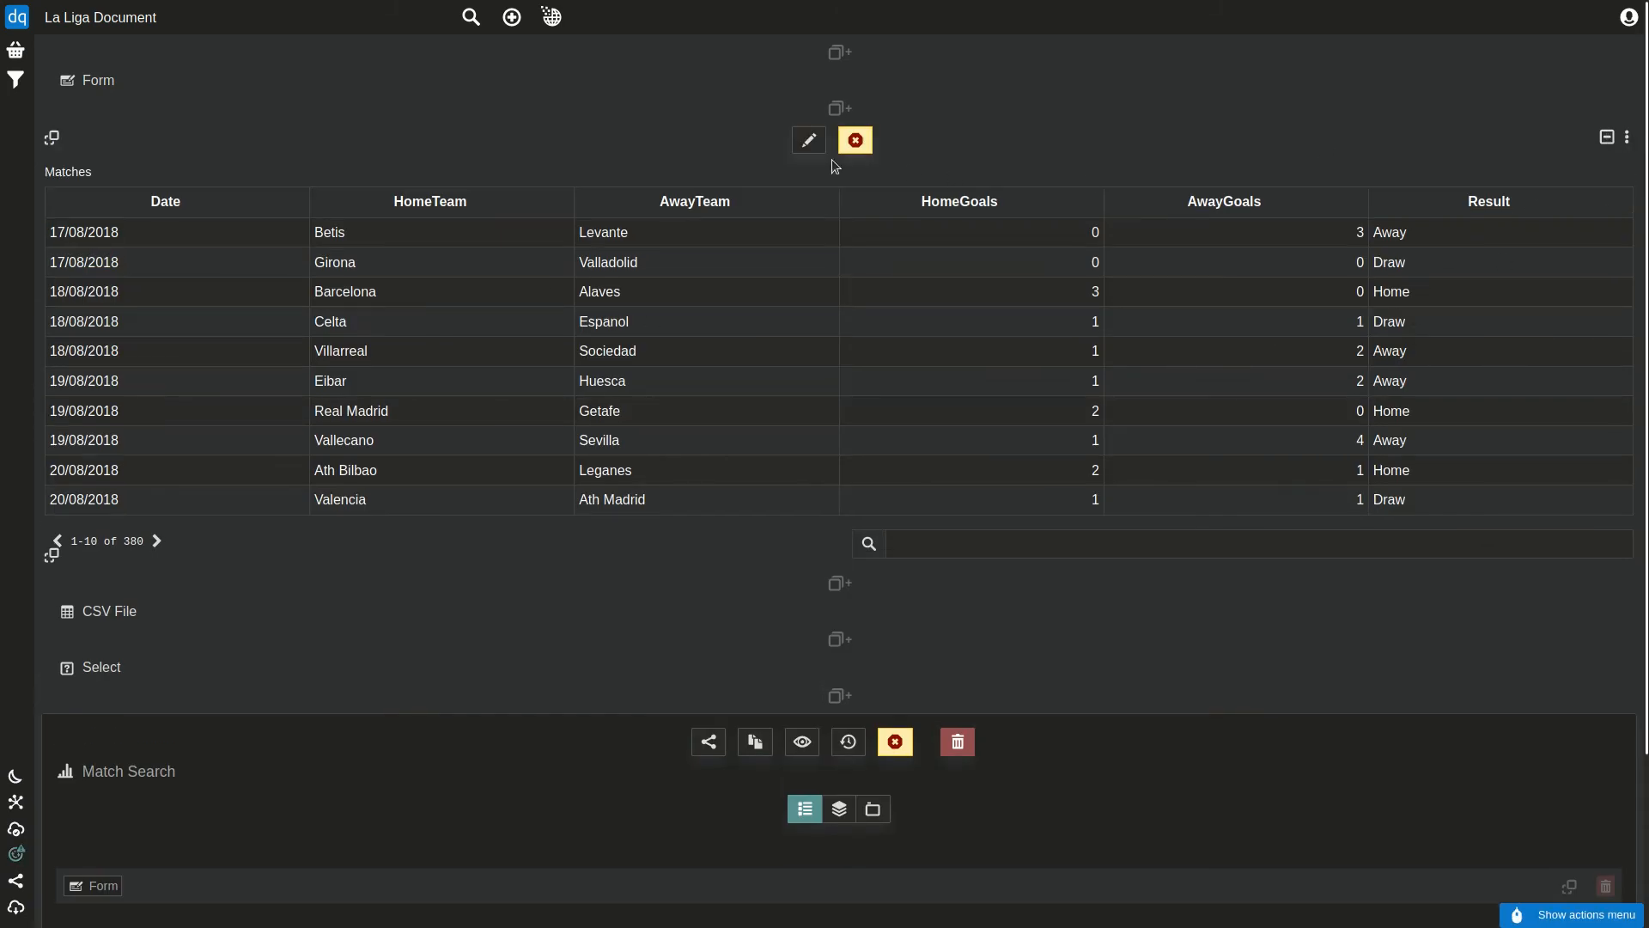
left_click(809, 140)
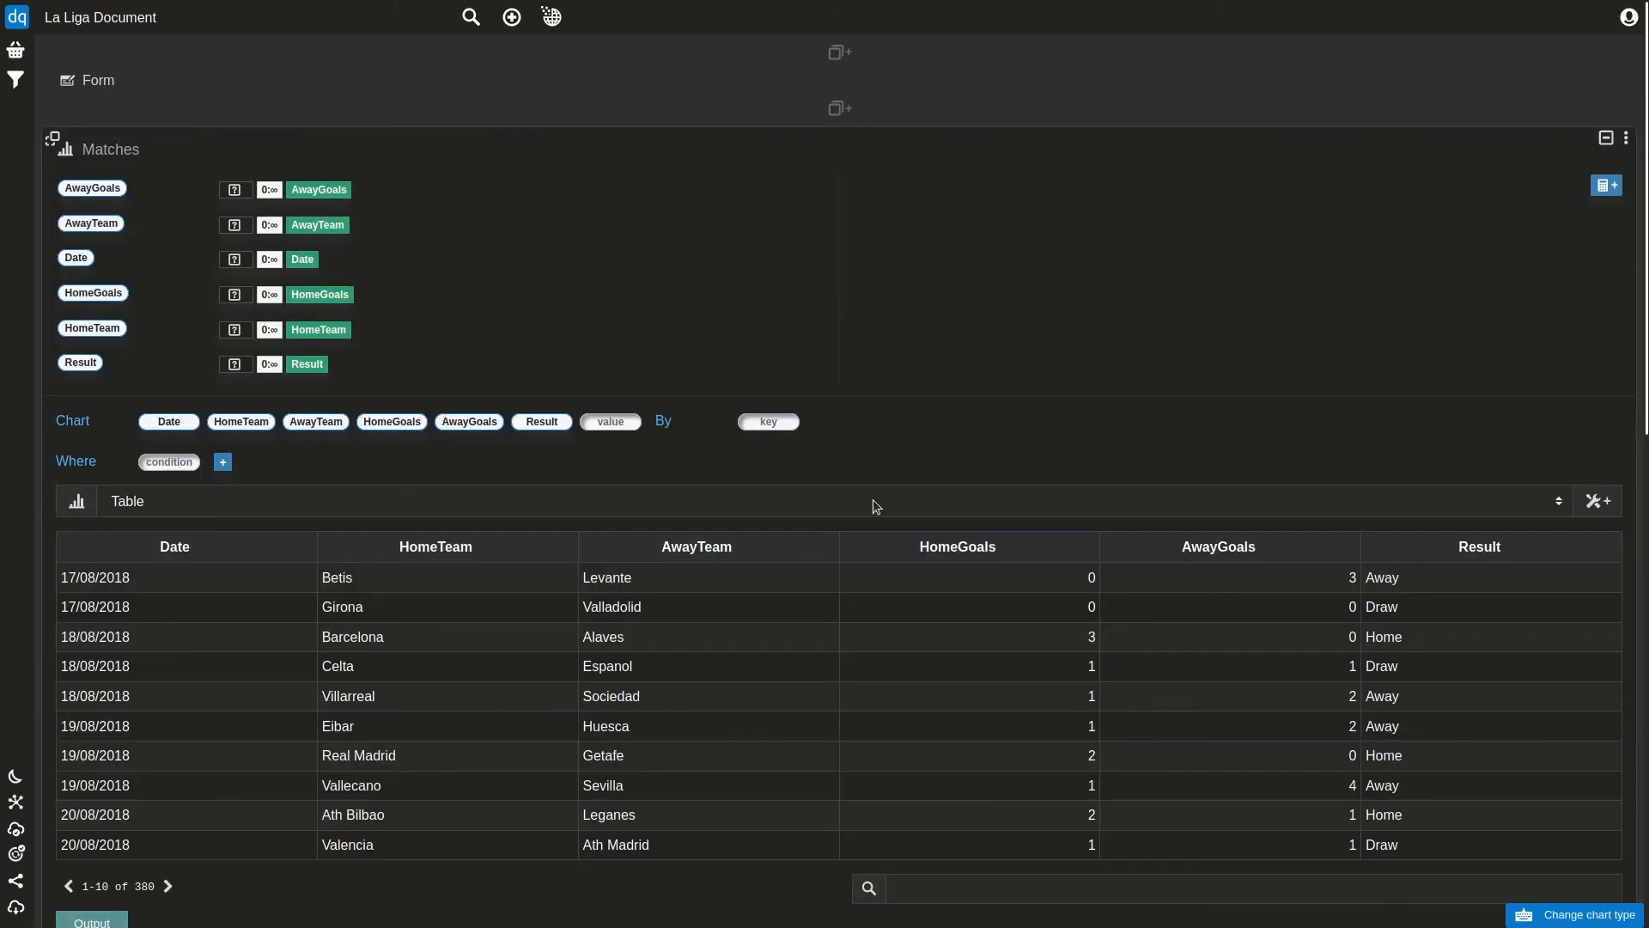
left_click(1598, 500)
left_click(227, 589)
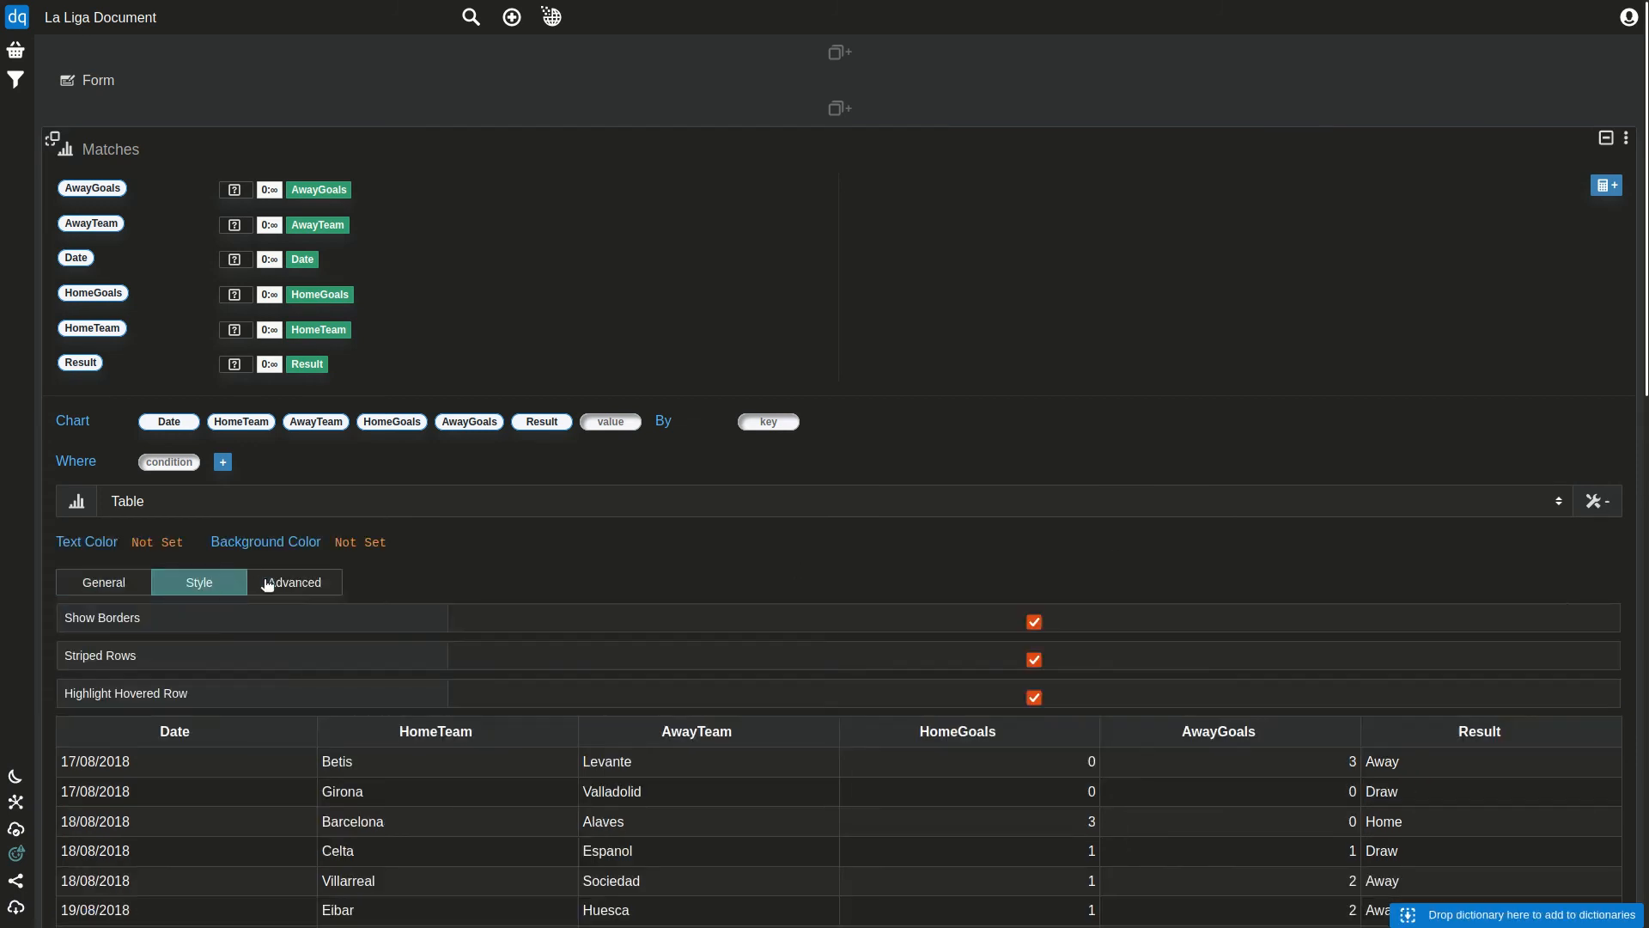
scroll(796, 471, "down", 3)
left_click(1035, 378)
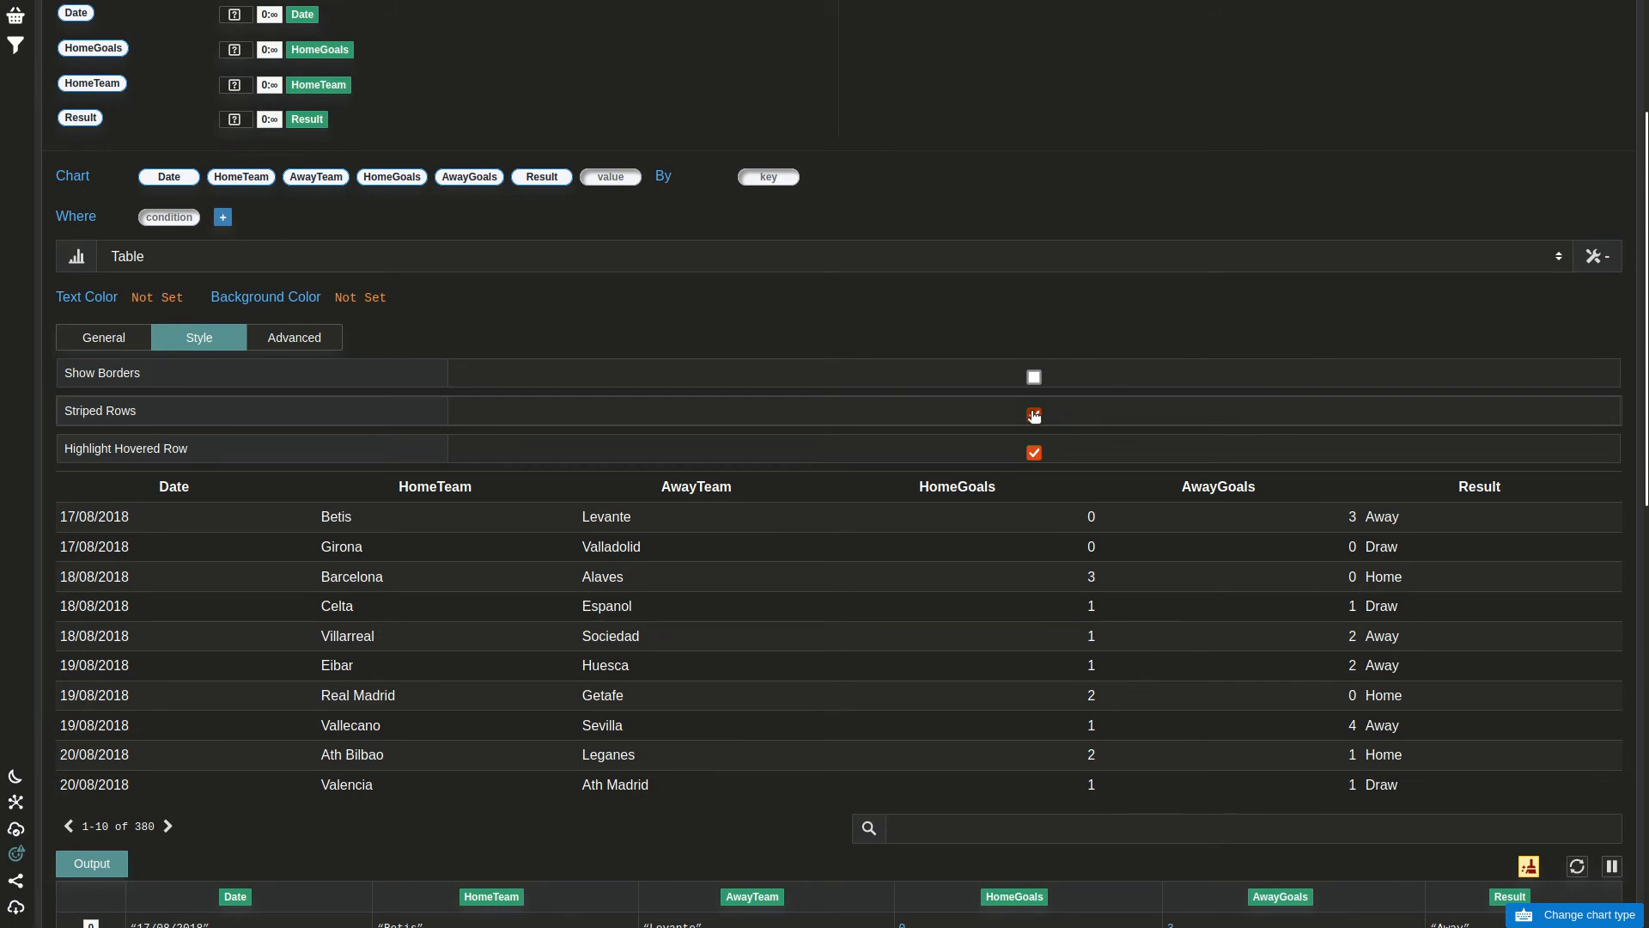
left_click(1034, 452)
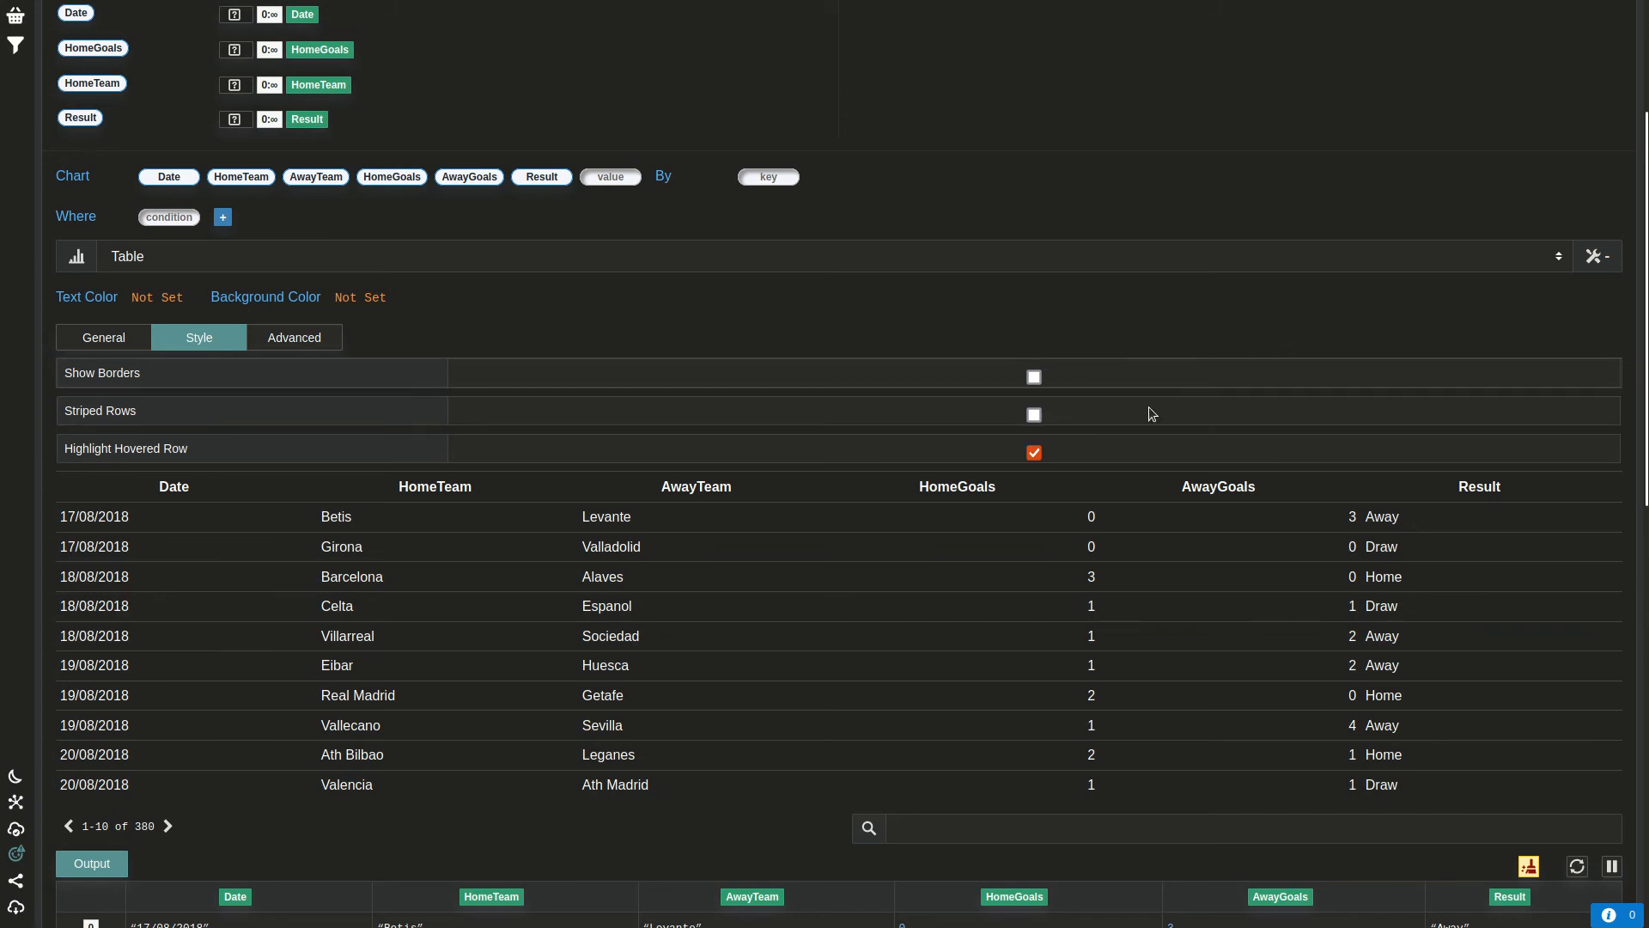
scroll(1358, 232, "up", 3)
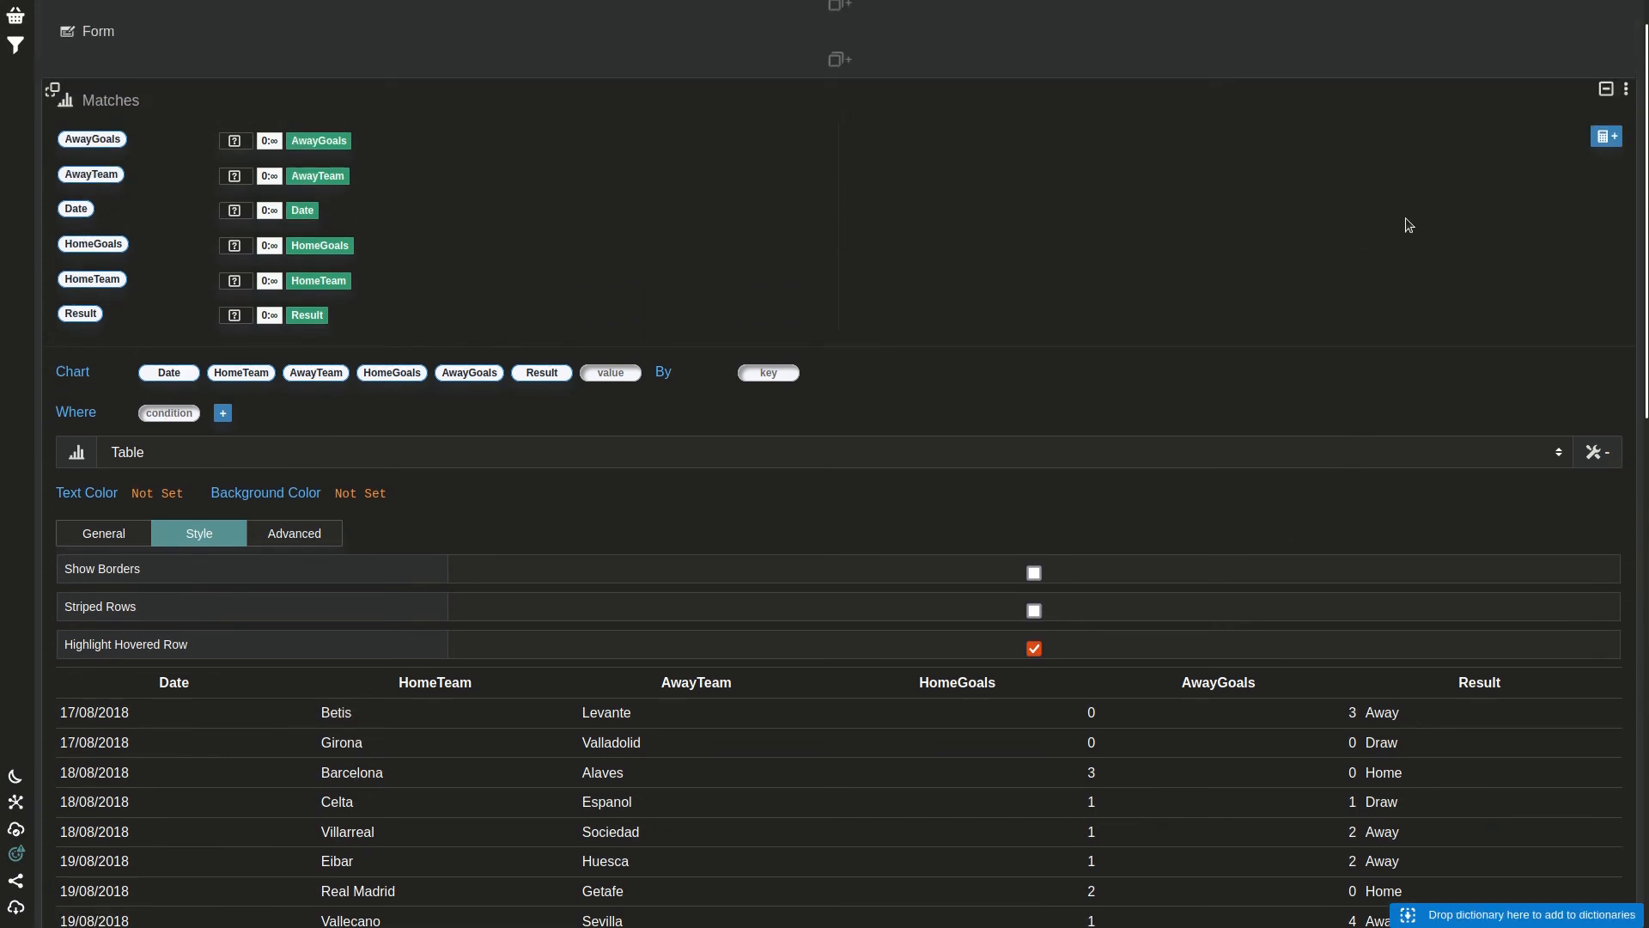
left_click(1605, 91)
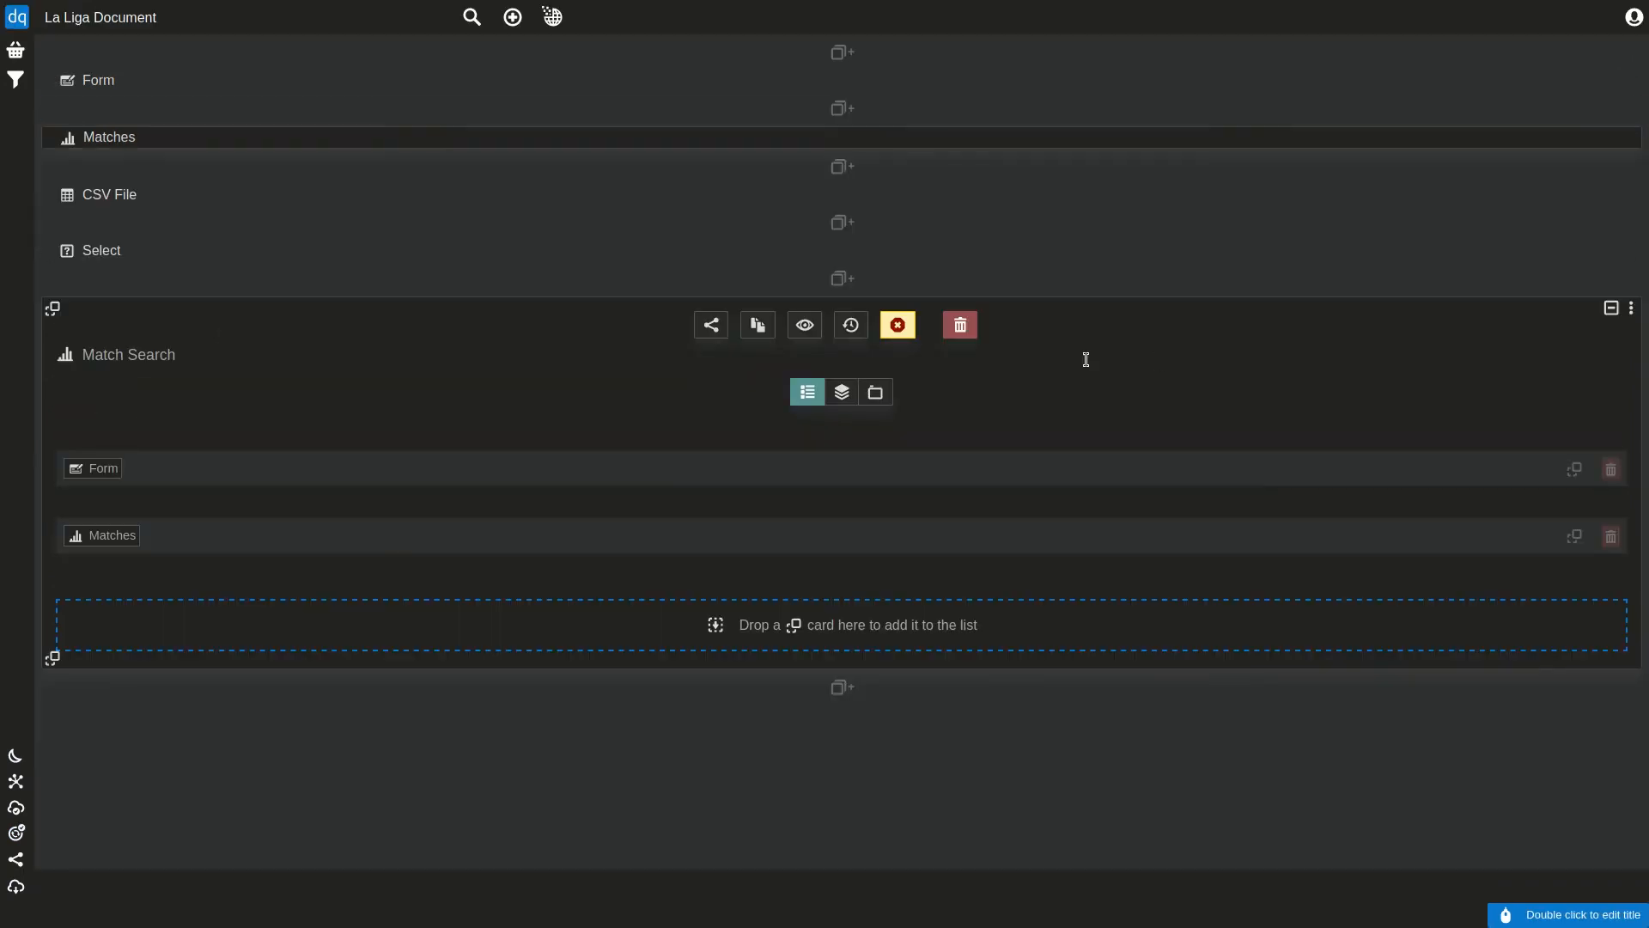
View the shared Match Search page and filter its matches by team Barcelo and result type Draw
left_click(711, 324)
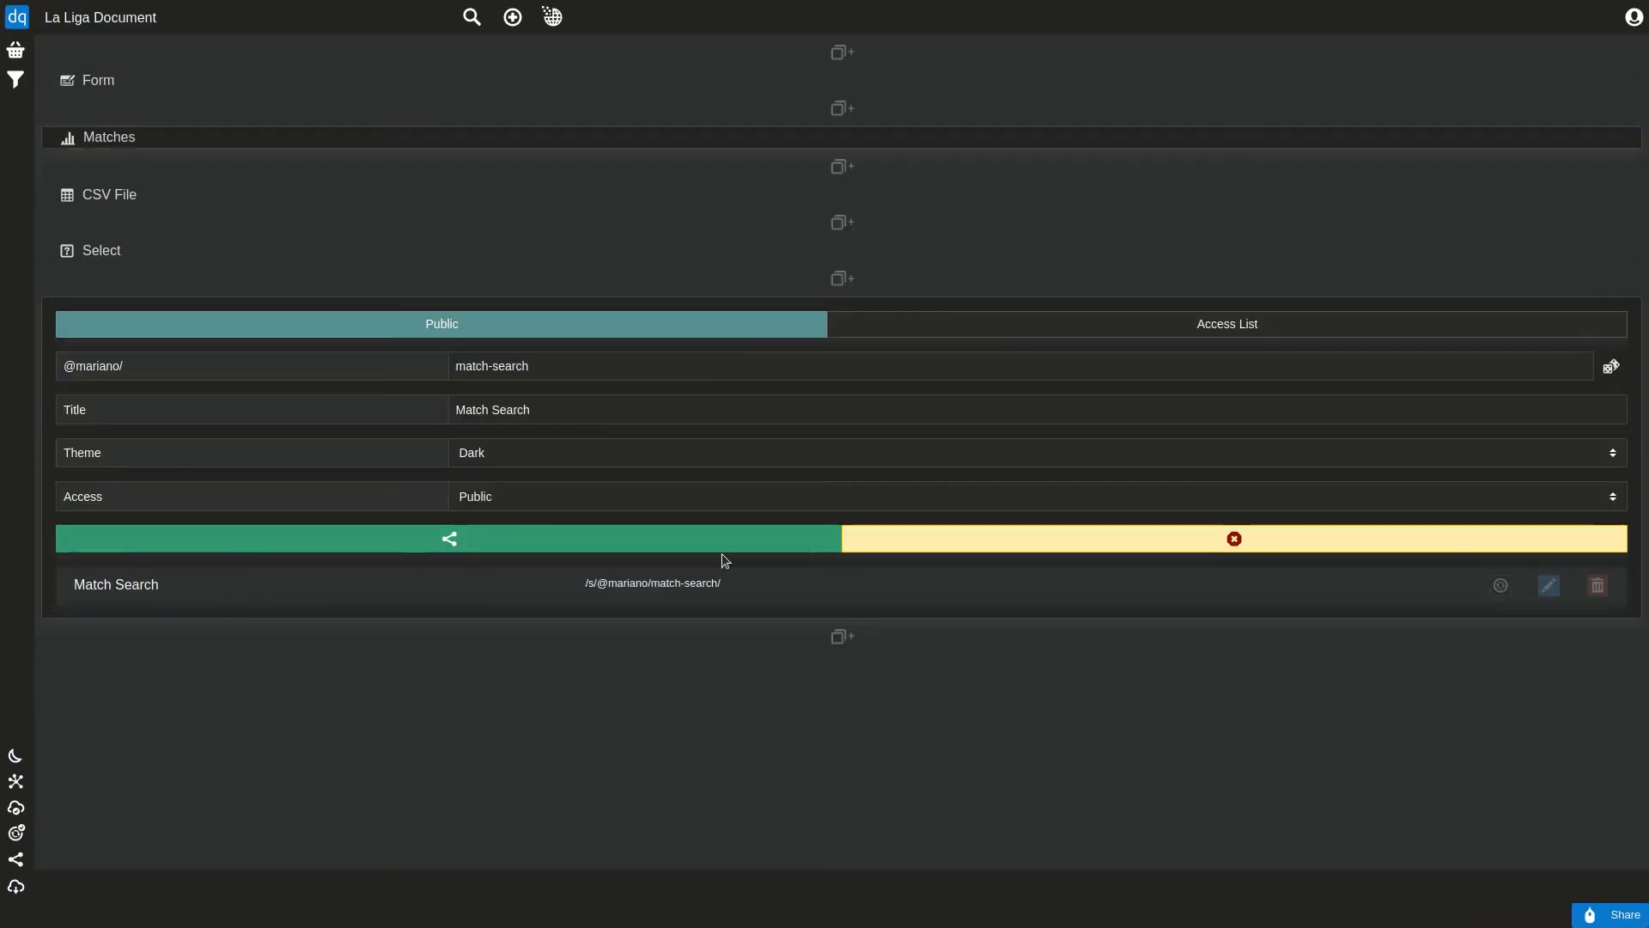
left_click(1499, 586)
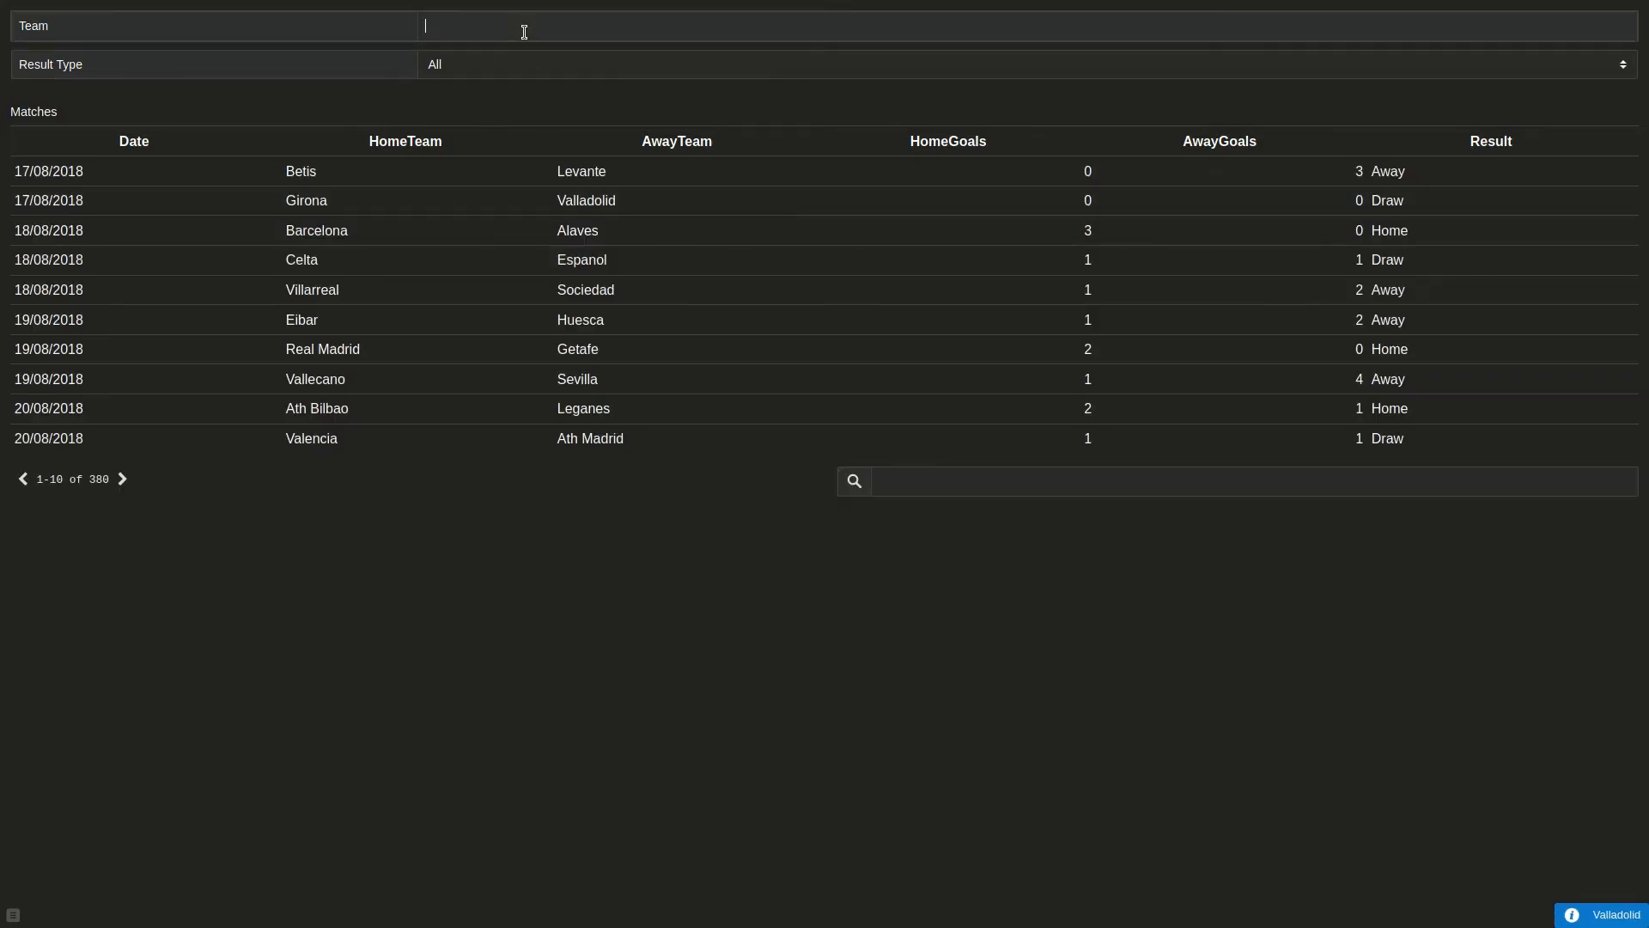
type("Barcelo")
left_click(527, 73)
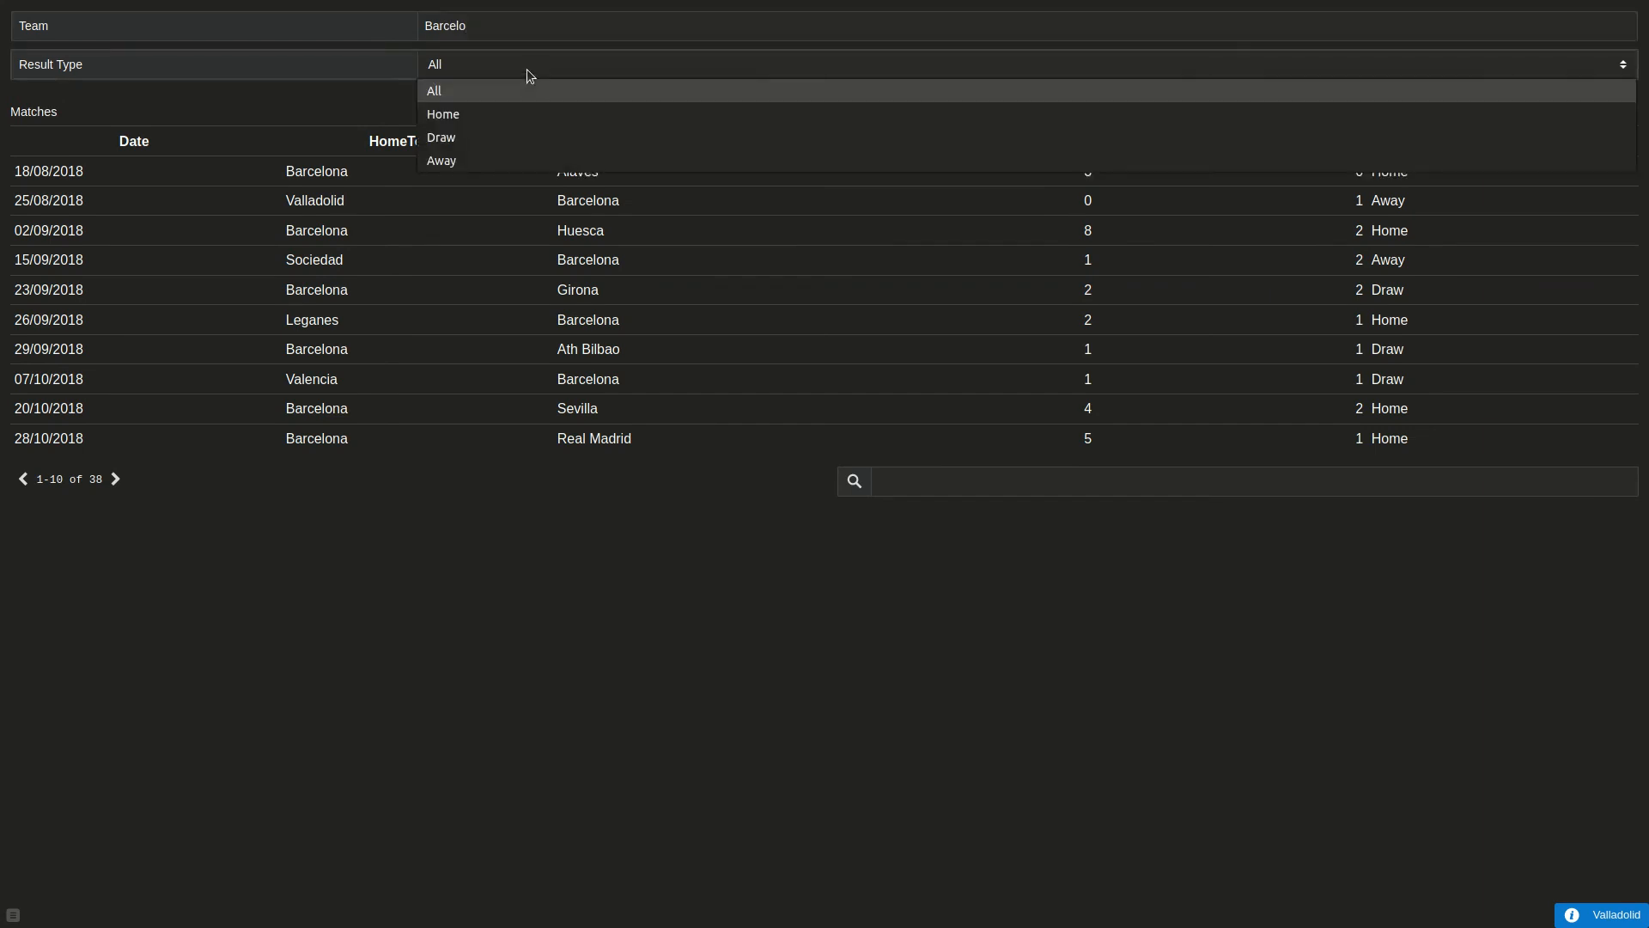
left_click(504, 137)
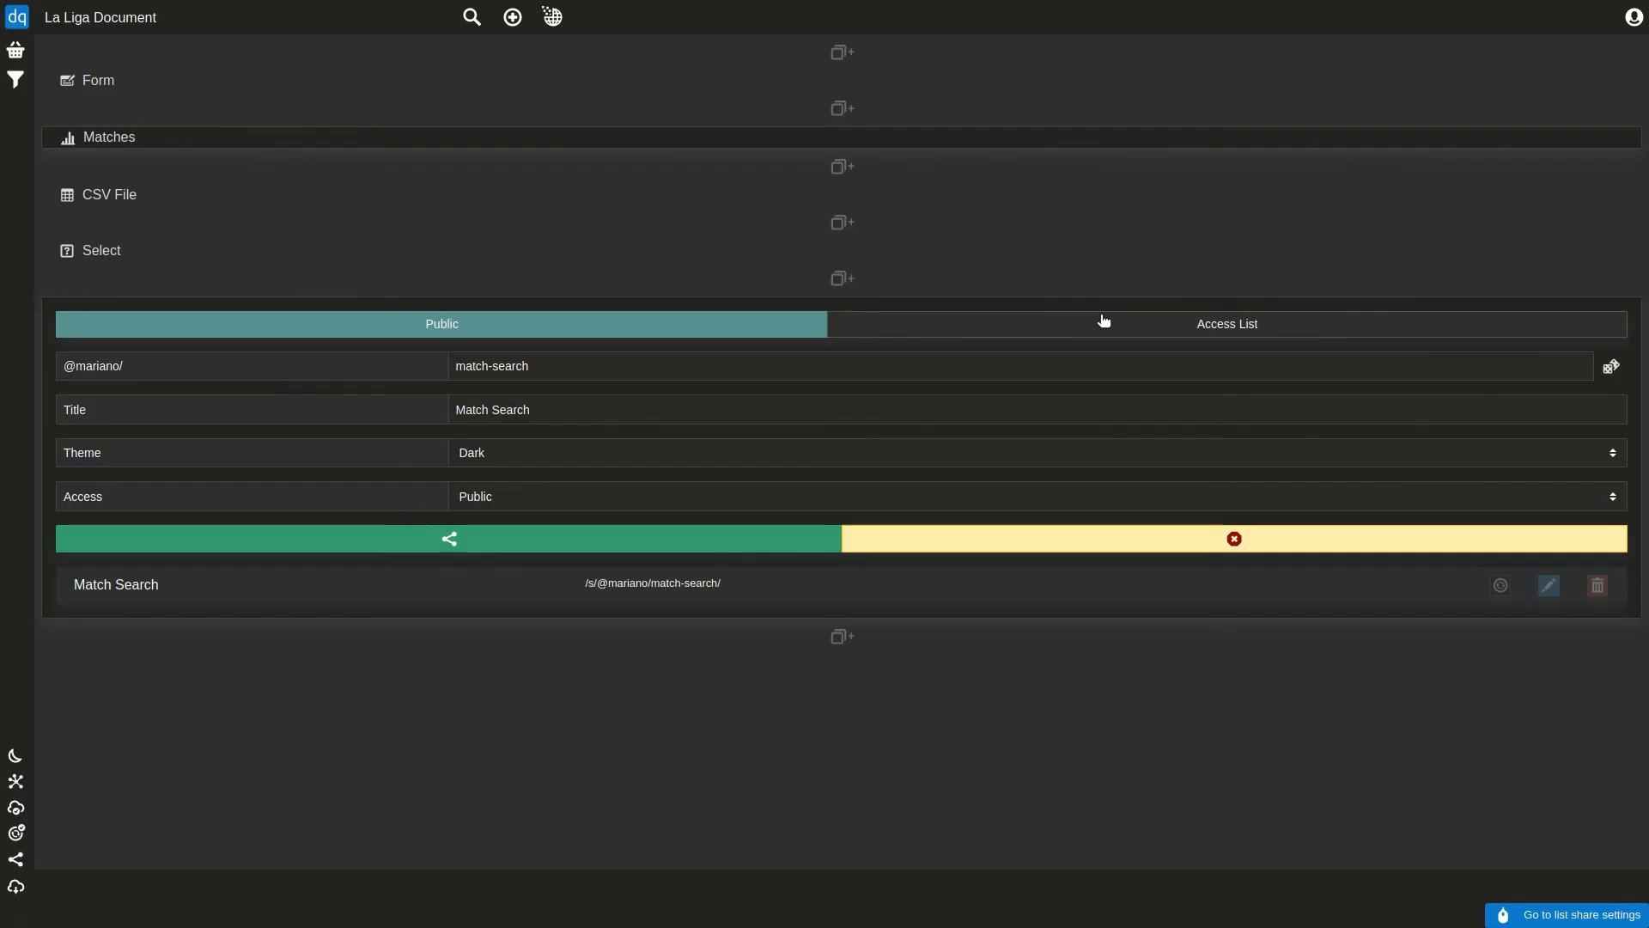
Set the Form card to 2 fields per row, leave its editing mode, and check the shared Match Search page
left_click(1610, 81)
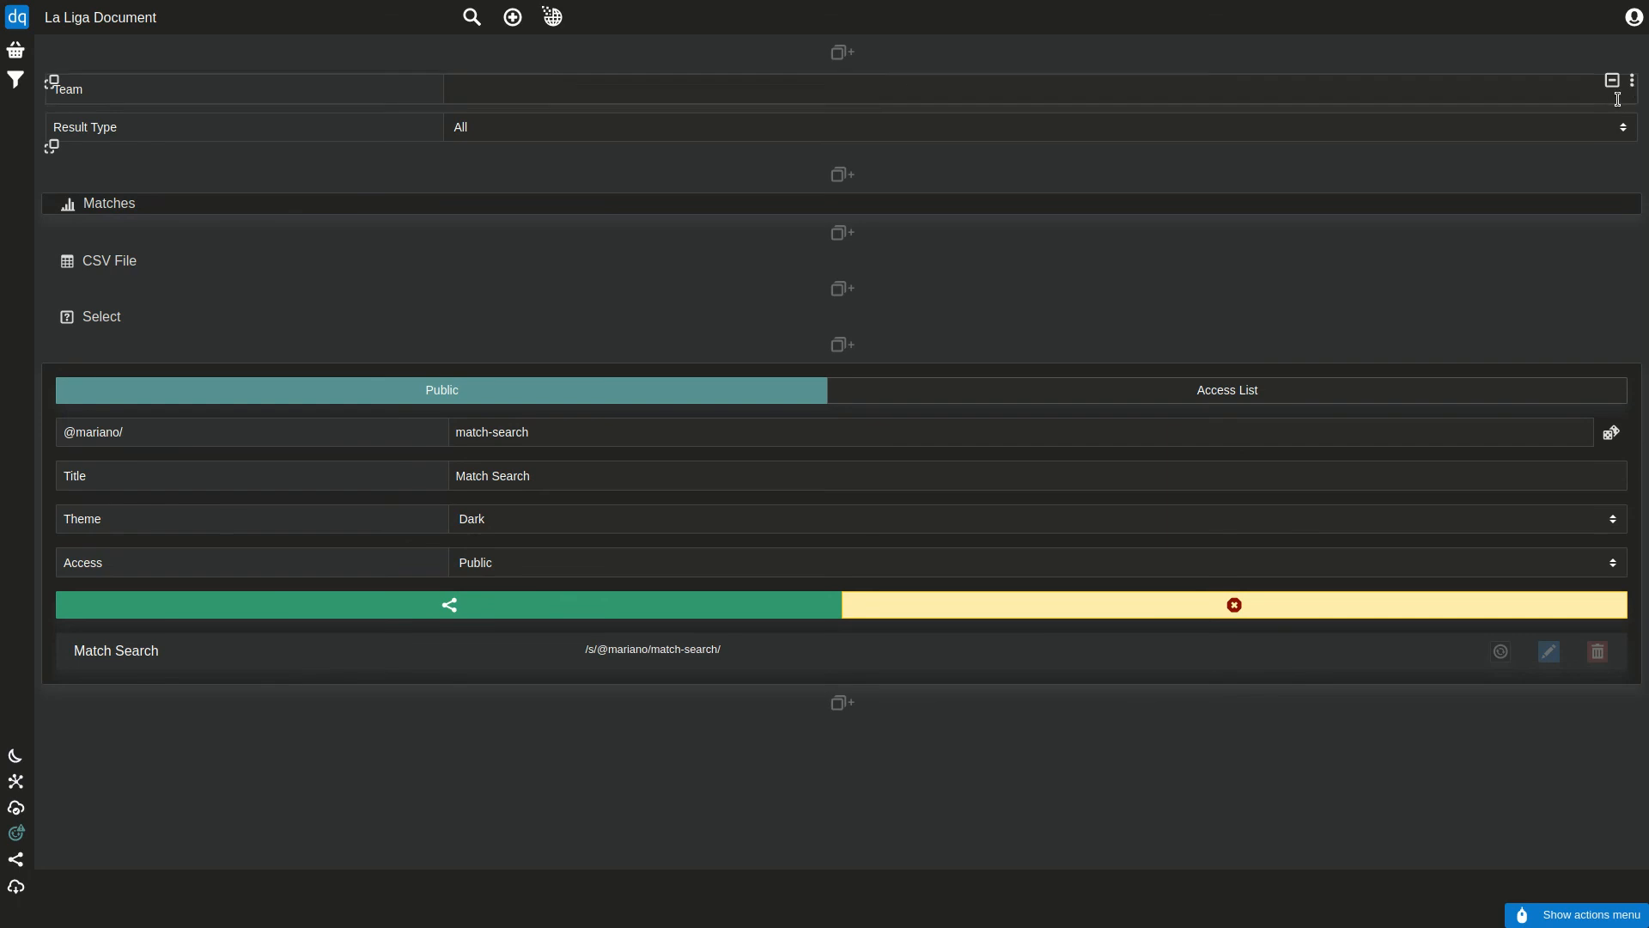
left_click(1632, 84)
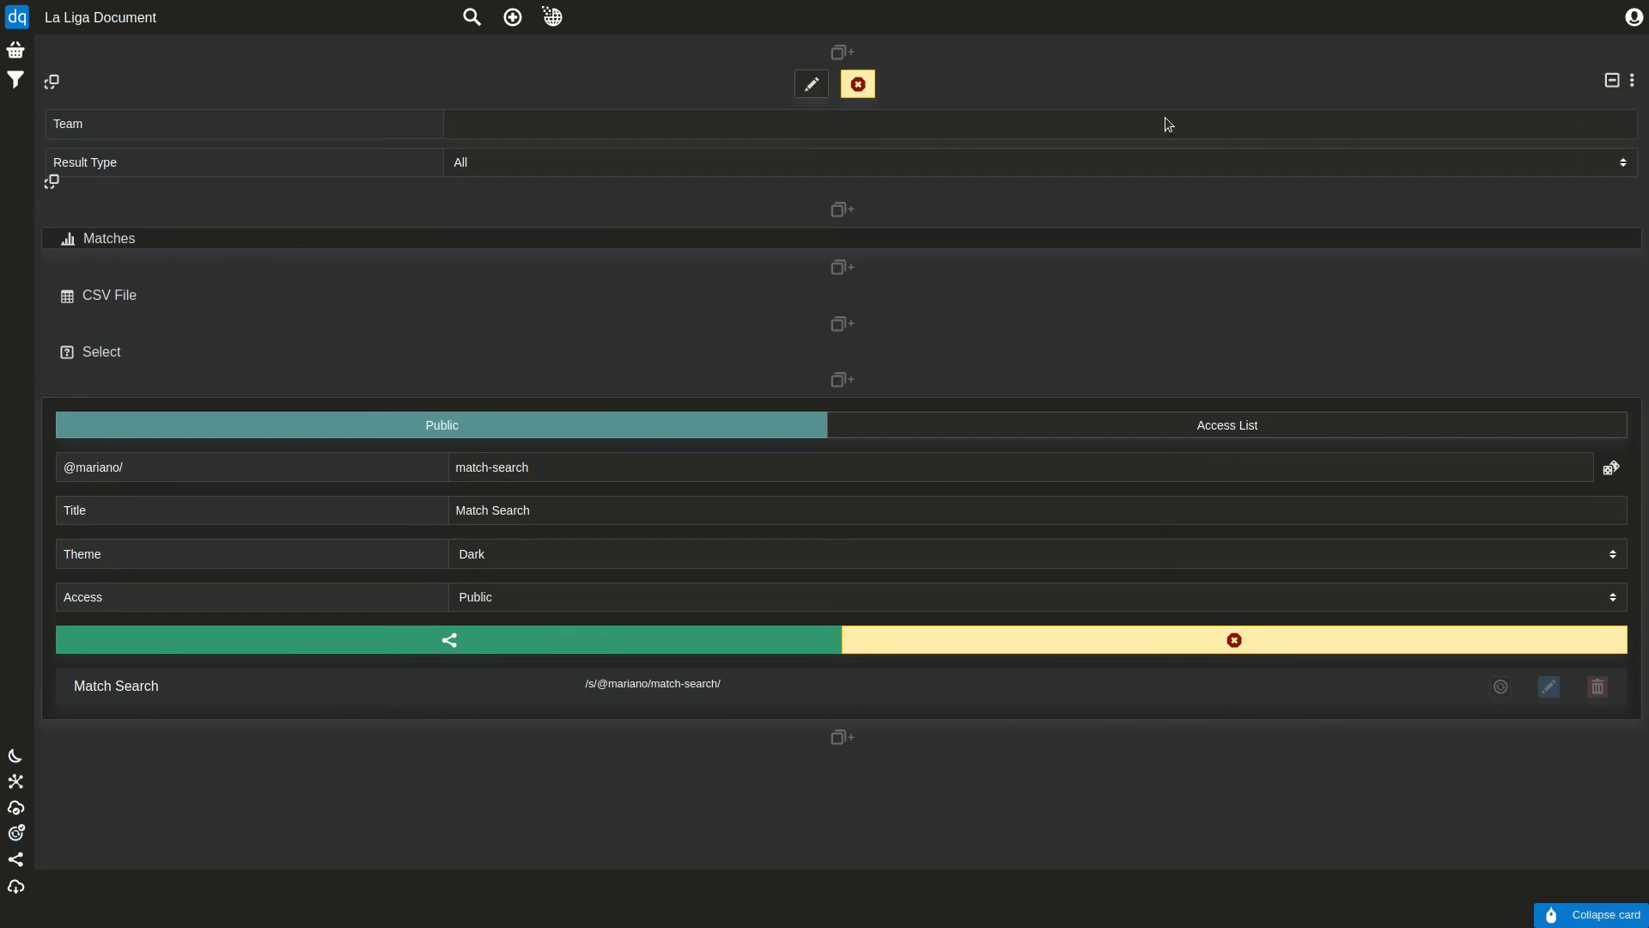
left_click(819, 88)
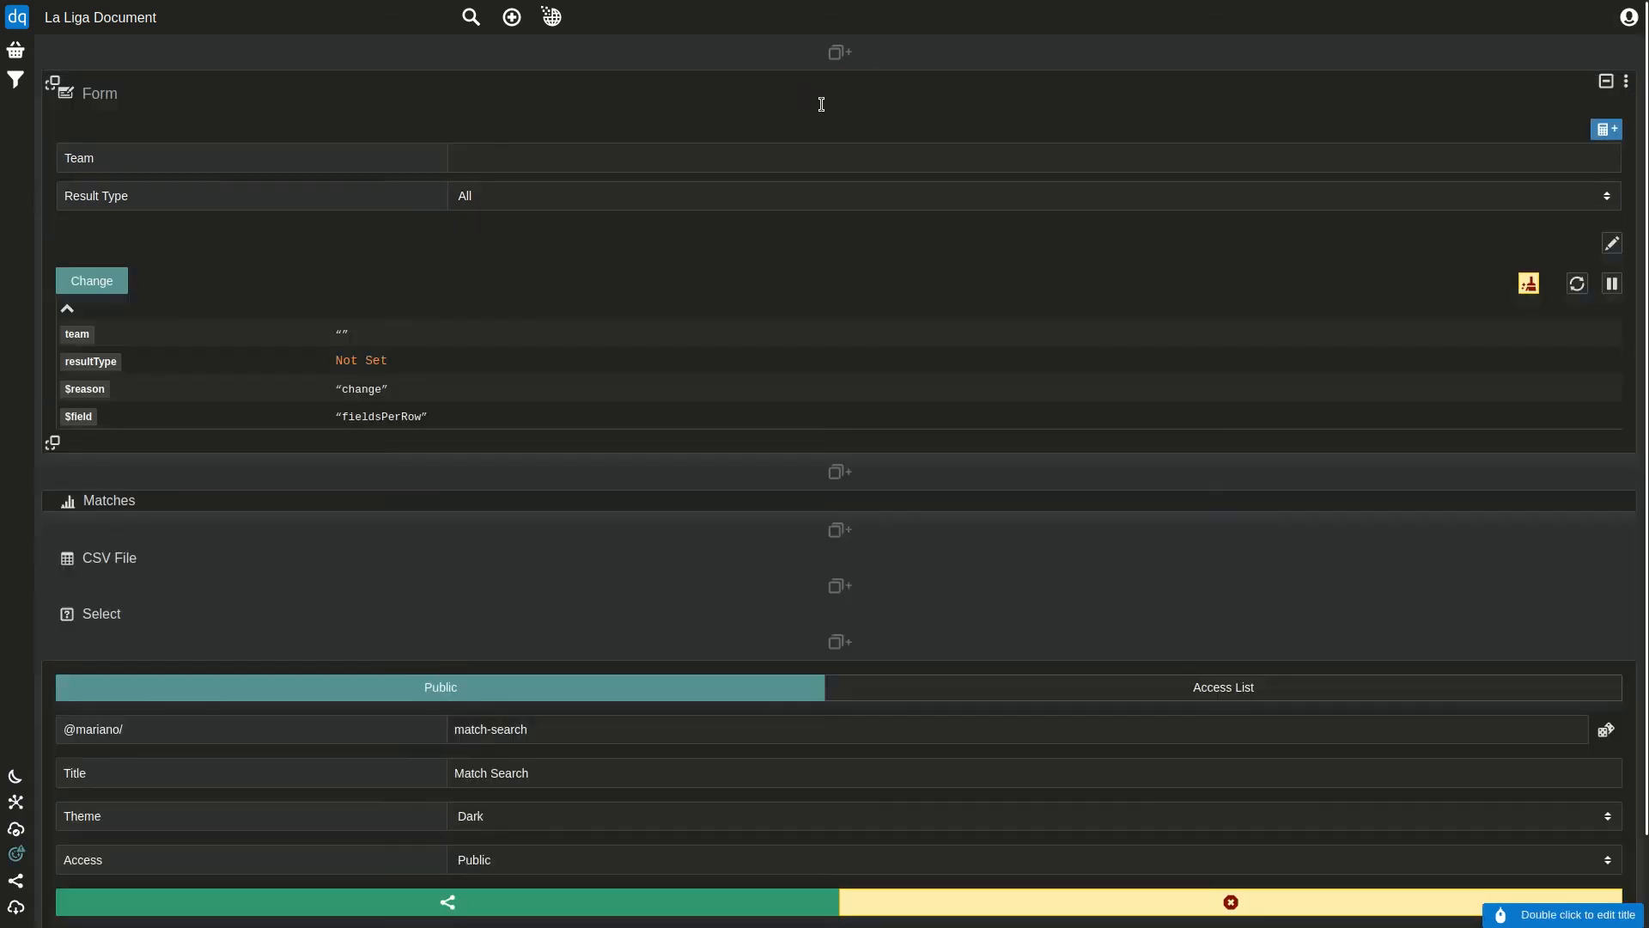
left_click(1612, 245)
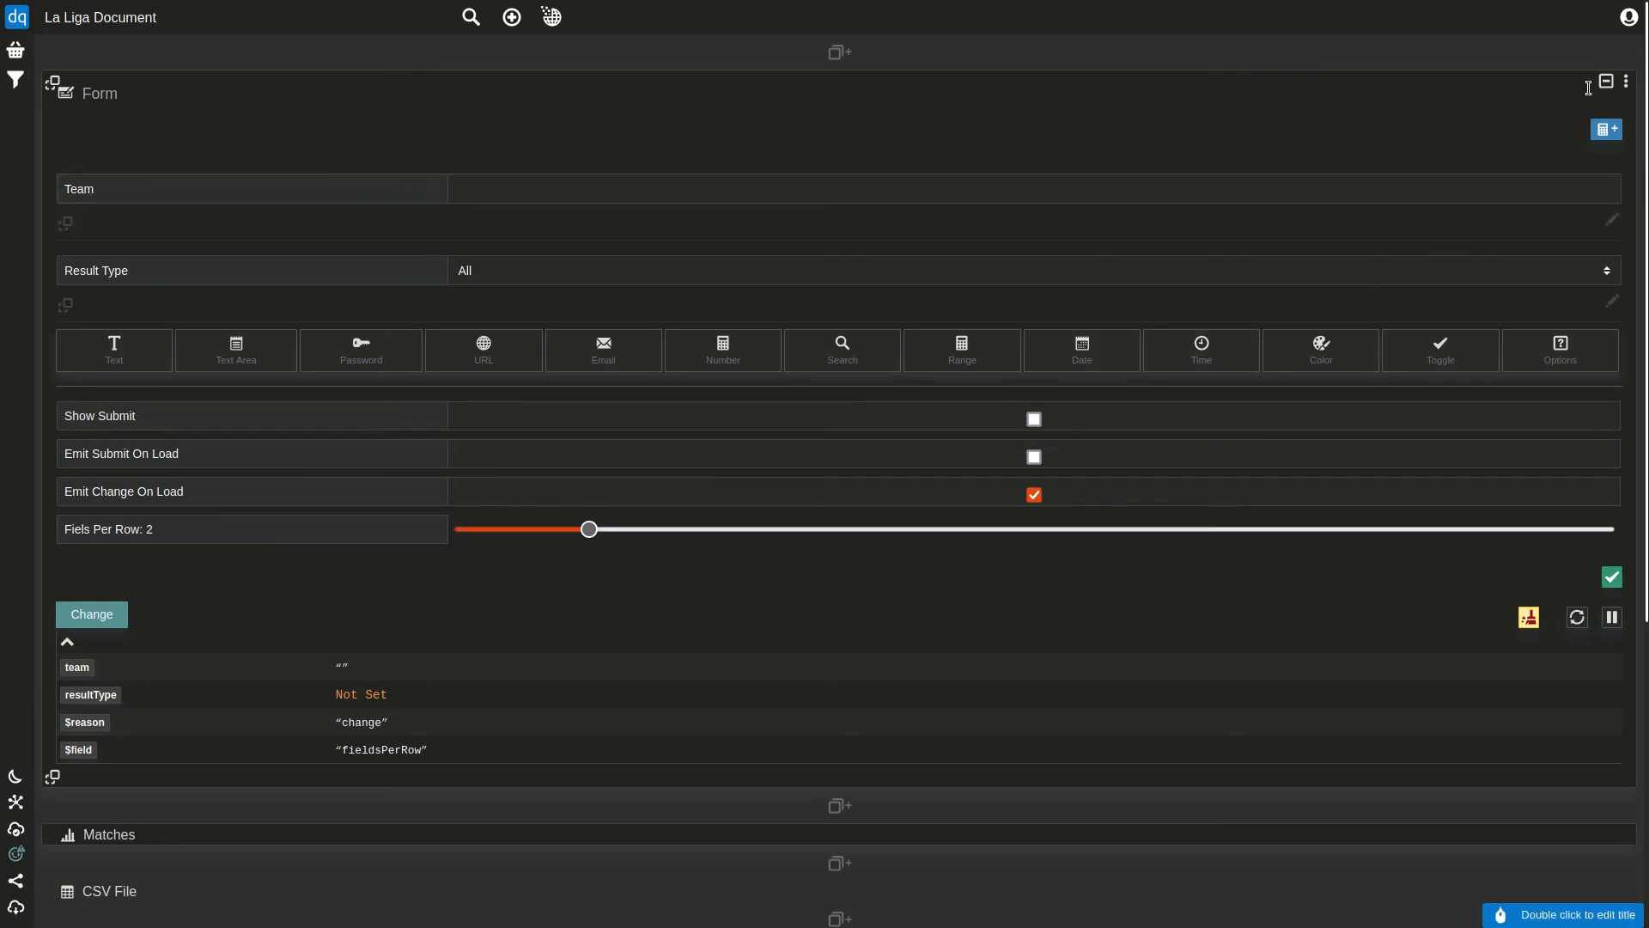
left_click(1626, 83)
left_click(804, 101)
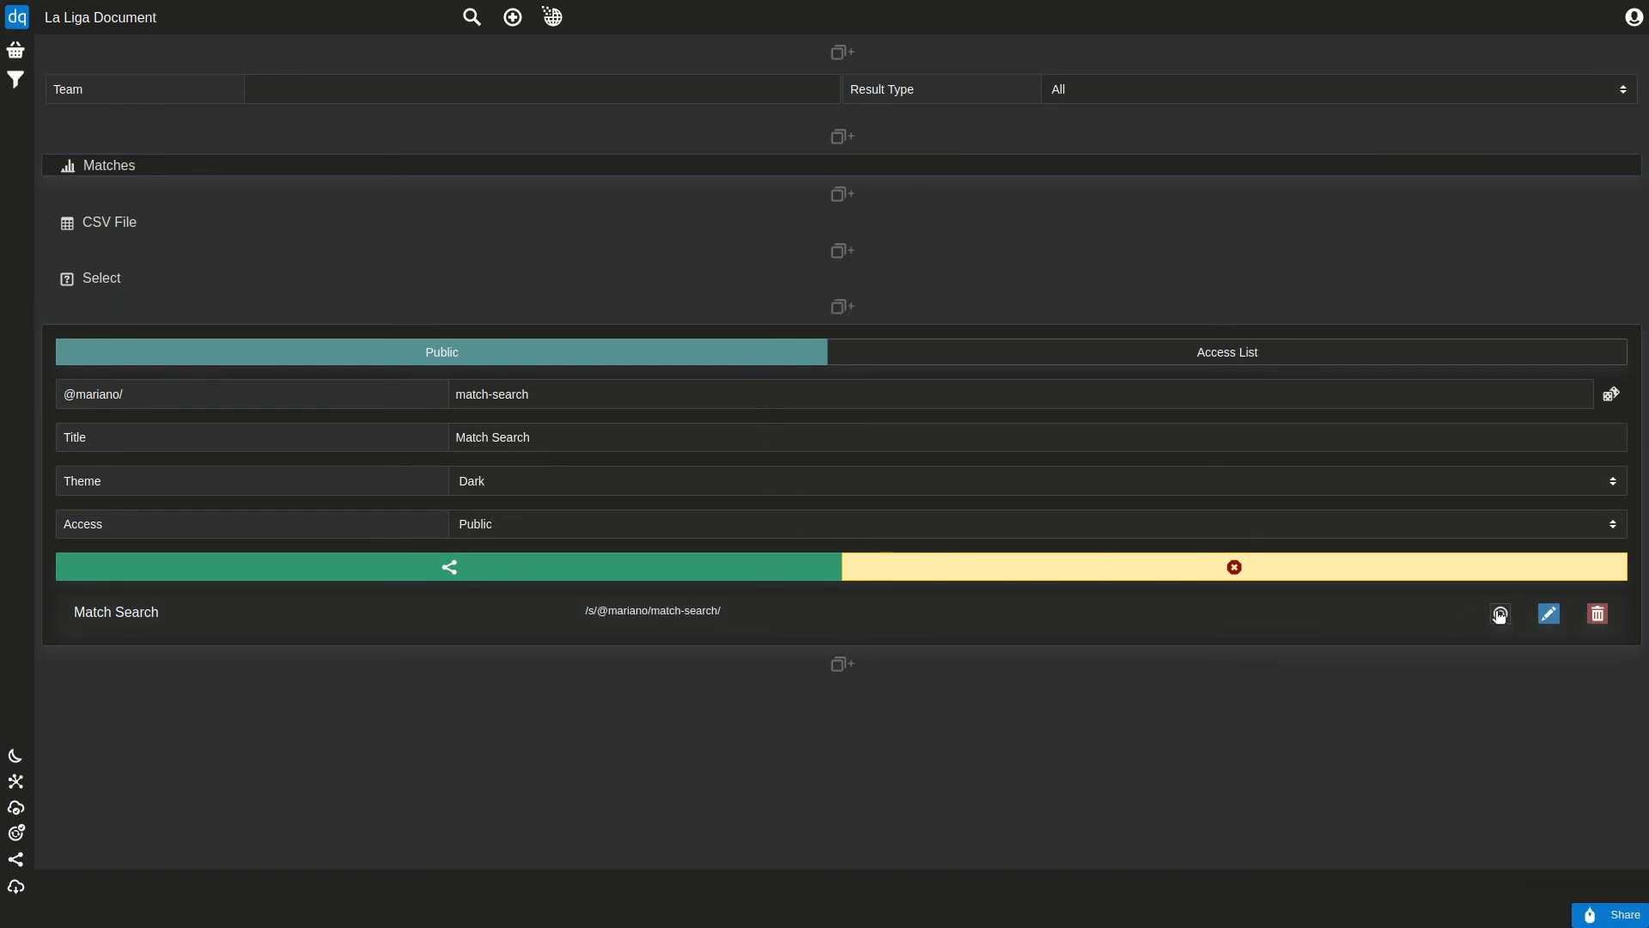
left_click(1002, 616)
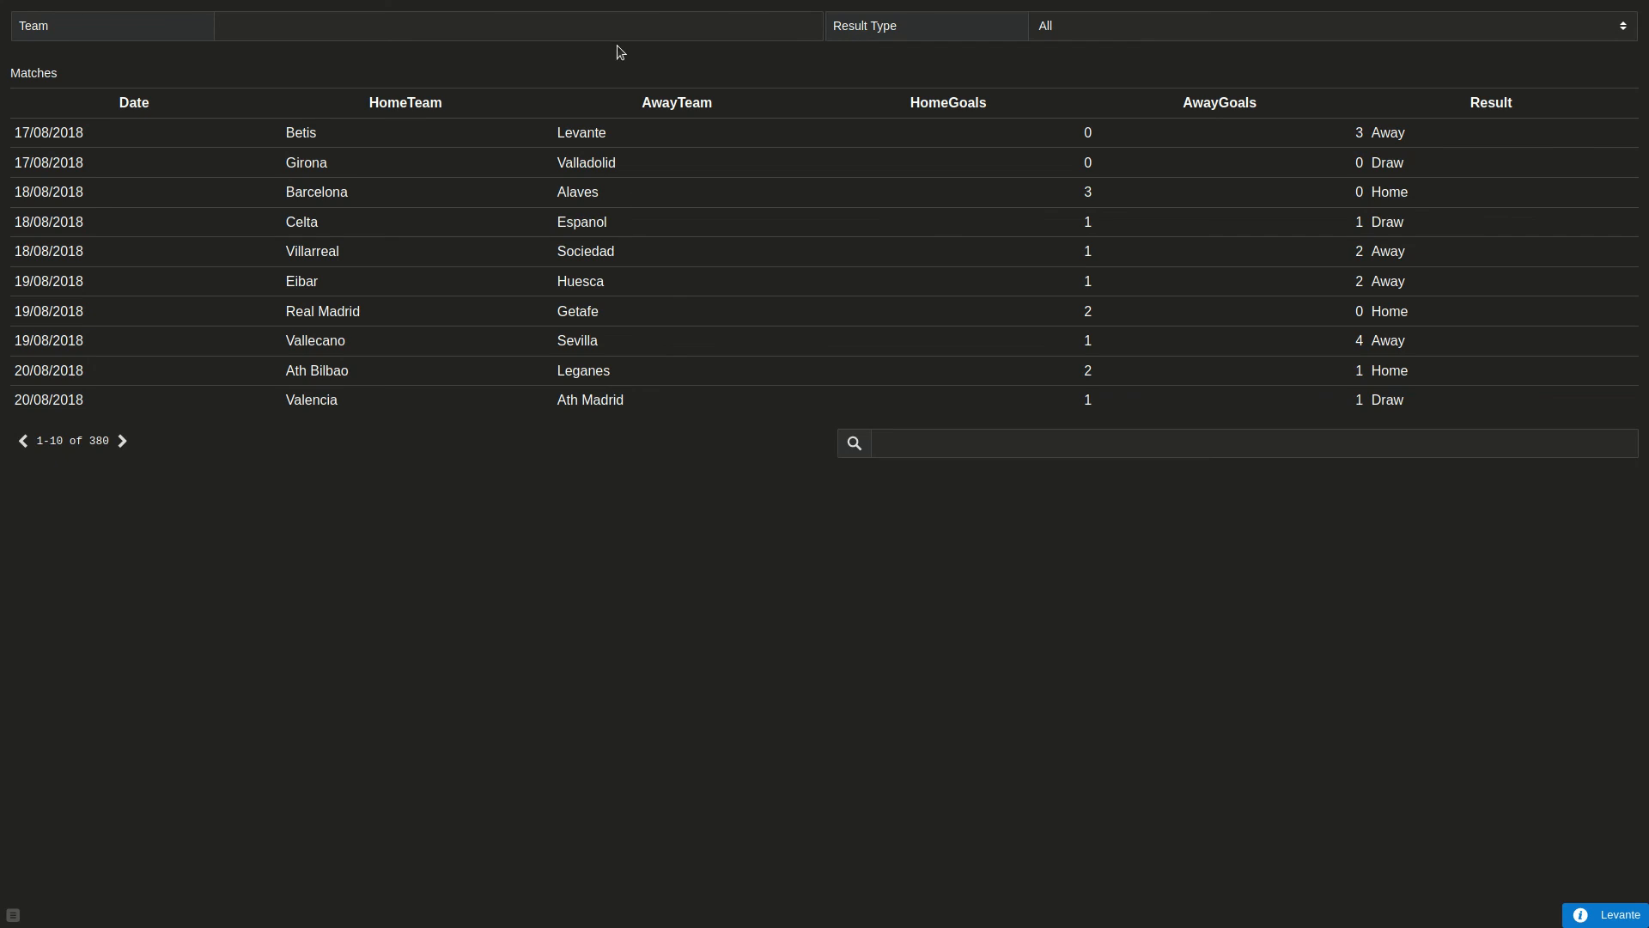
key("ctrl+w")
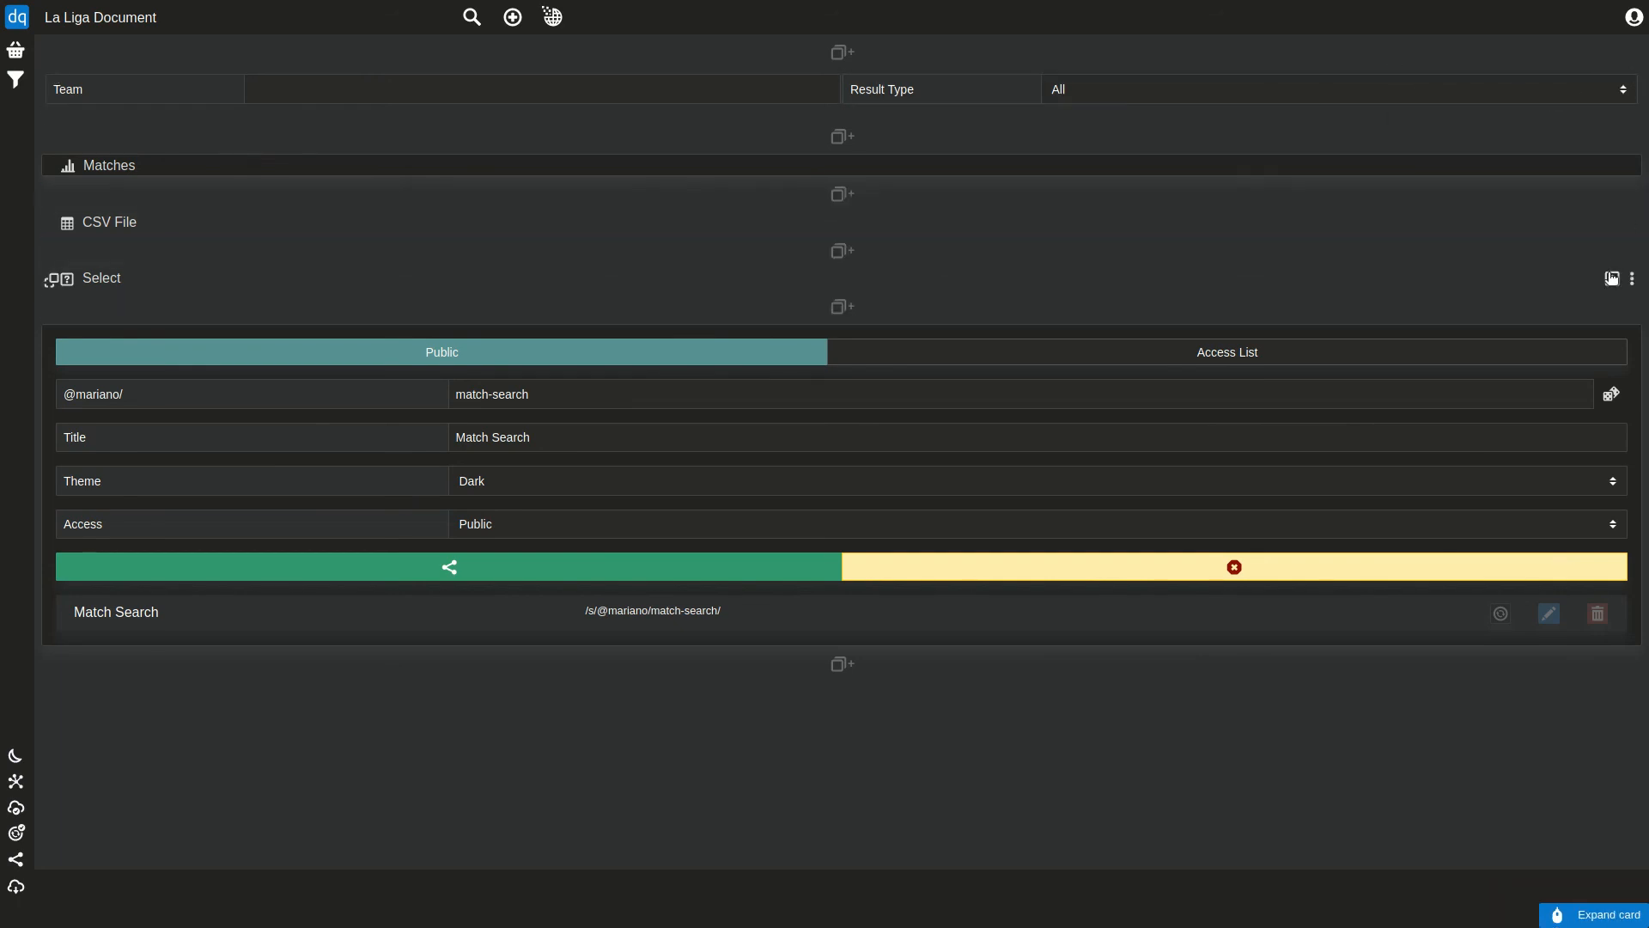
Expand the Select card and examine its input fields, Select and Where expressions, and Output rows
left_click(1611, 275)
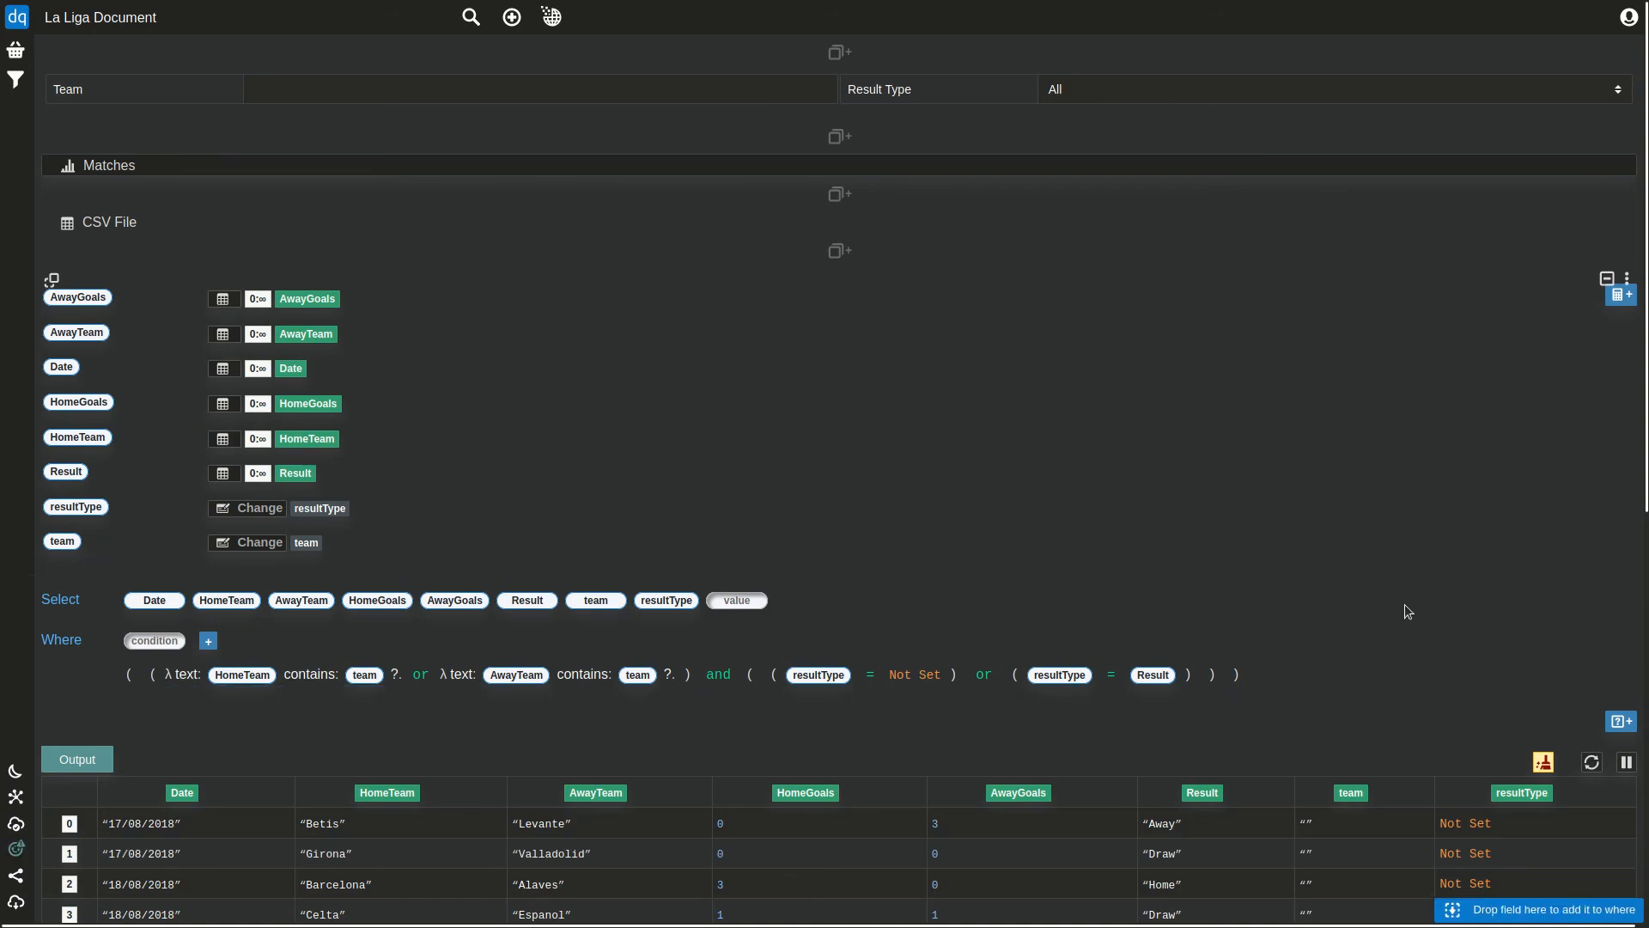
scroll(1404, 608, "down", 2)
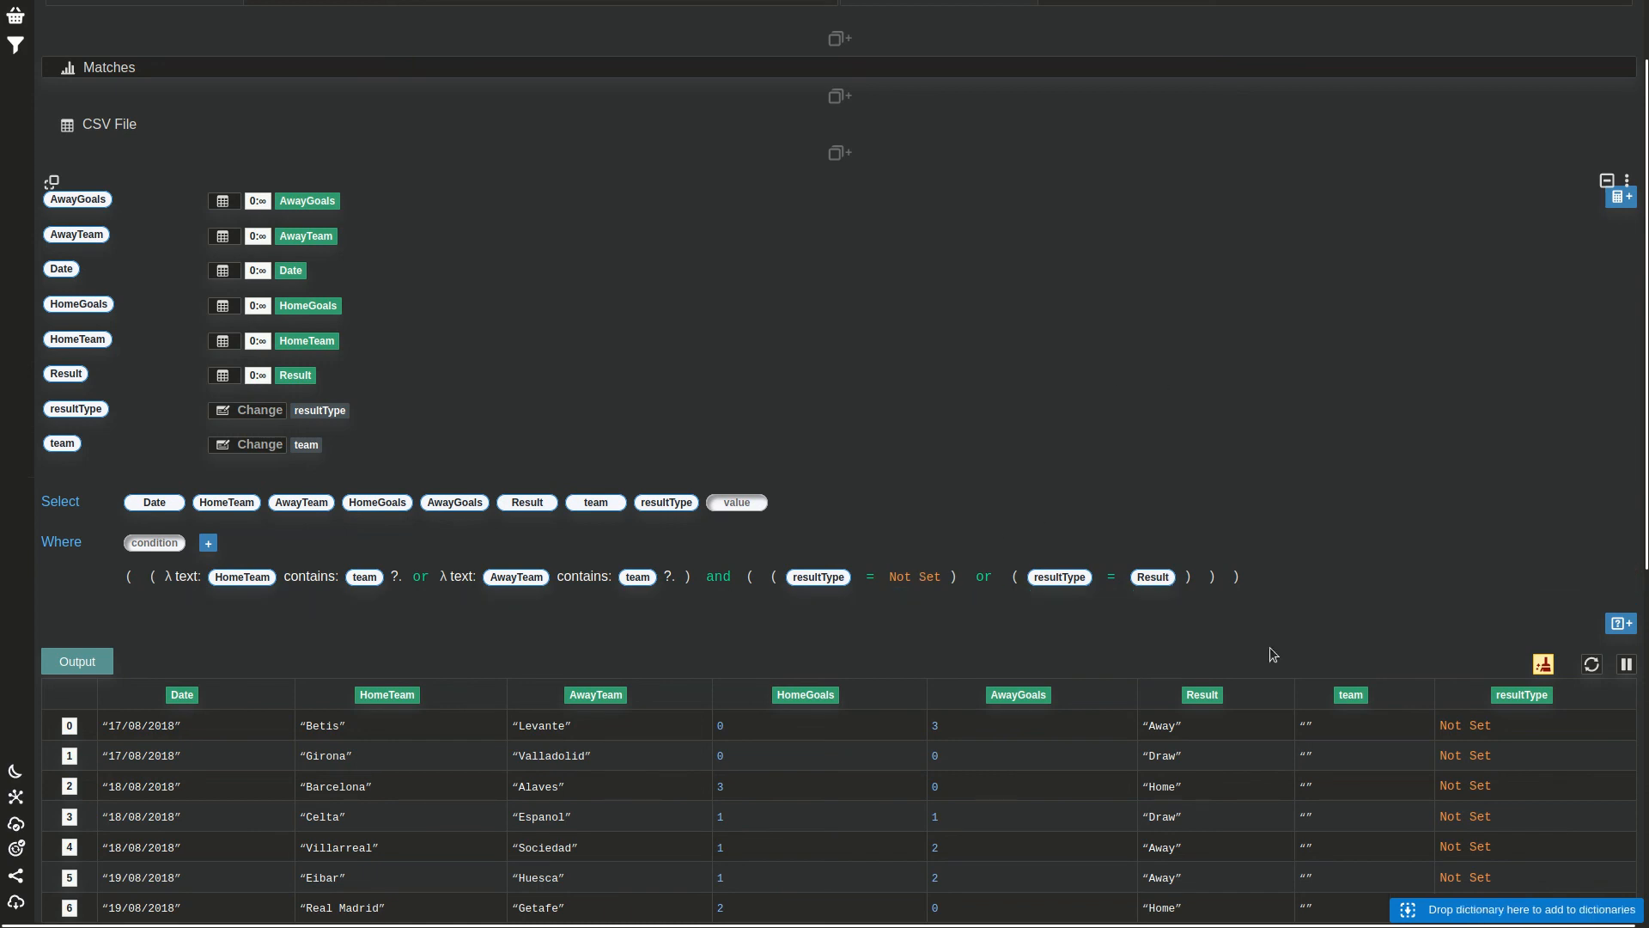
scroll(1293, 340, "up", 1)
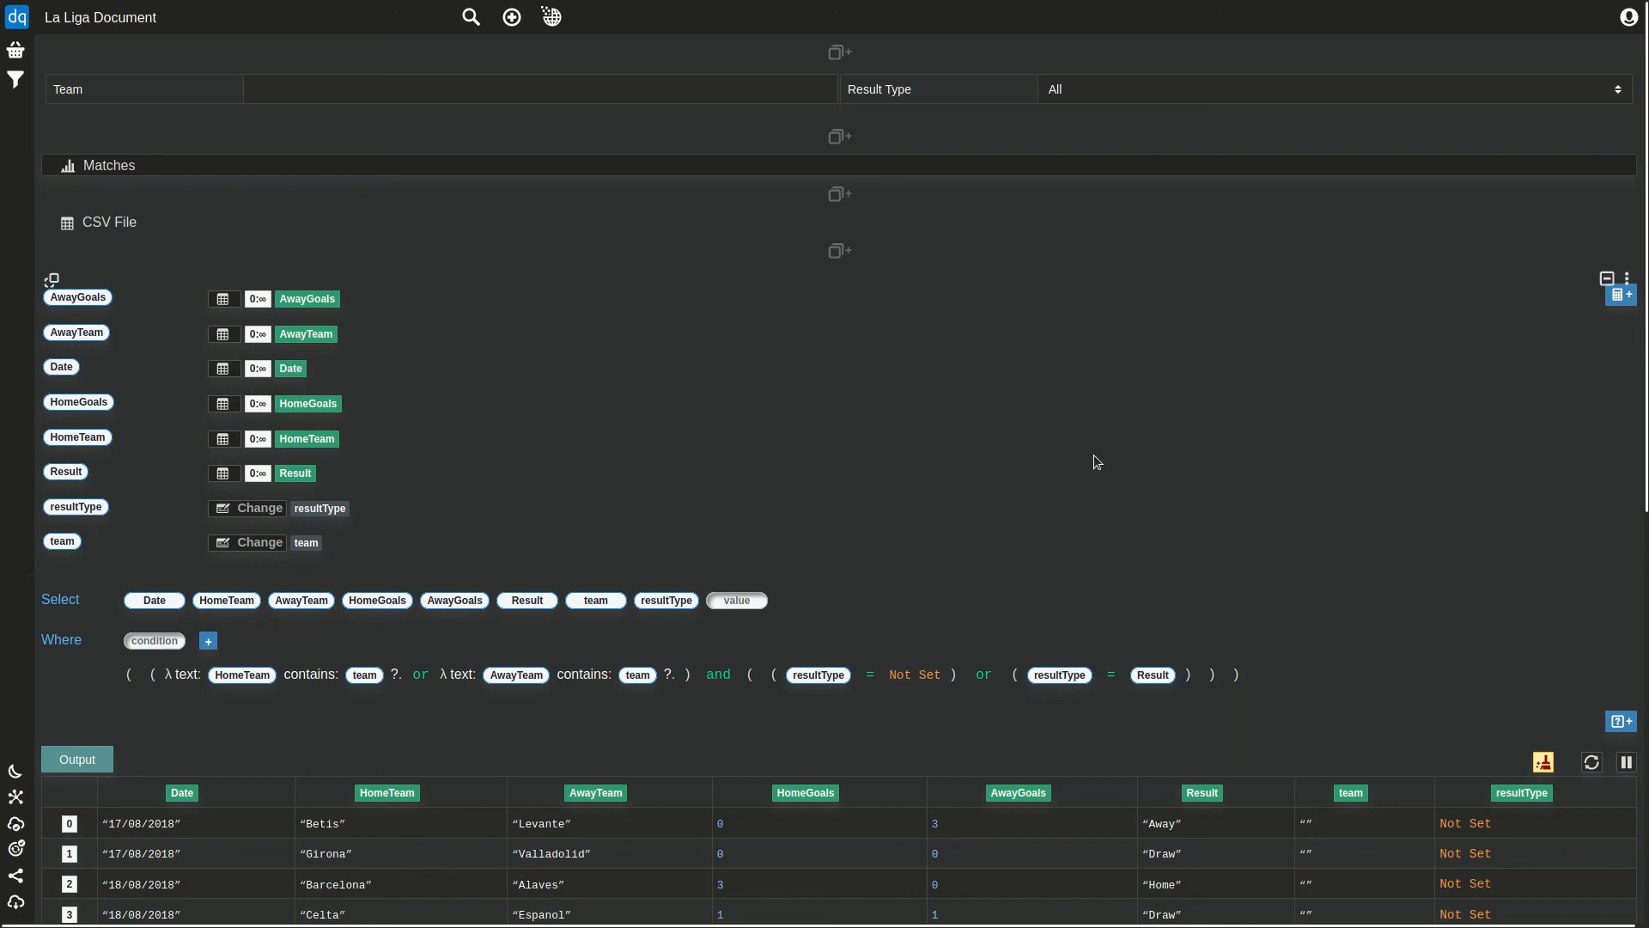
scroll(1131, 452, "down", 3)
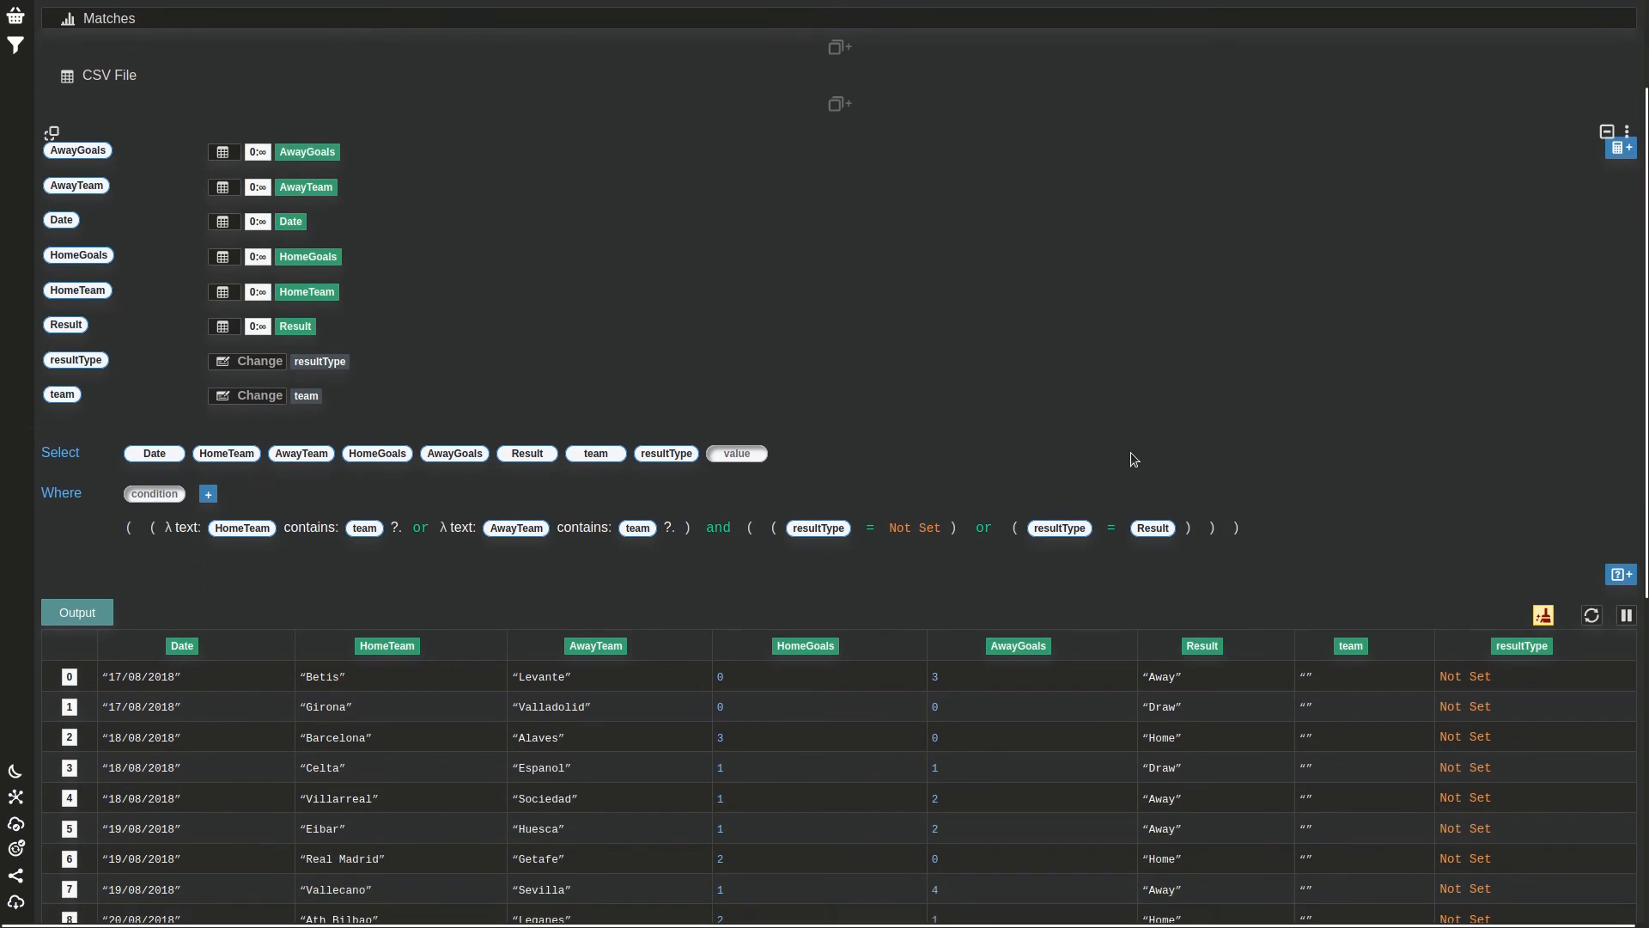